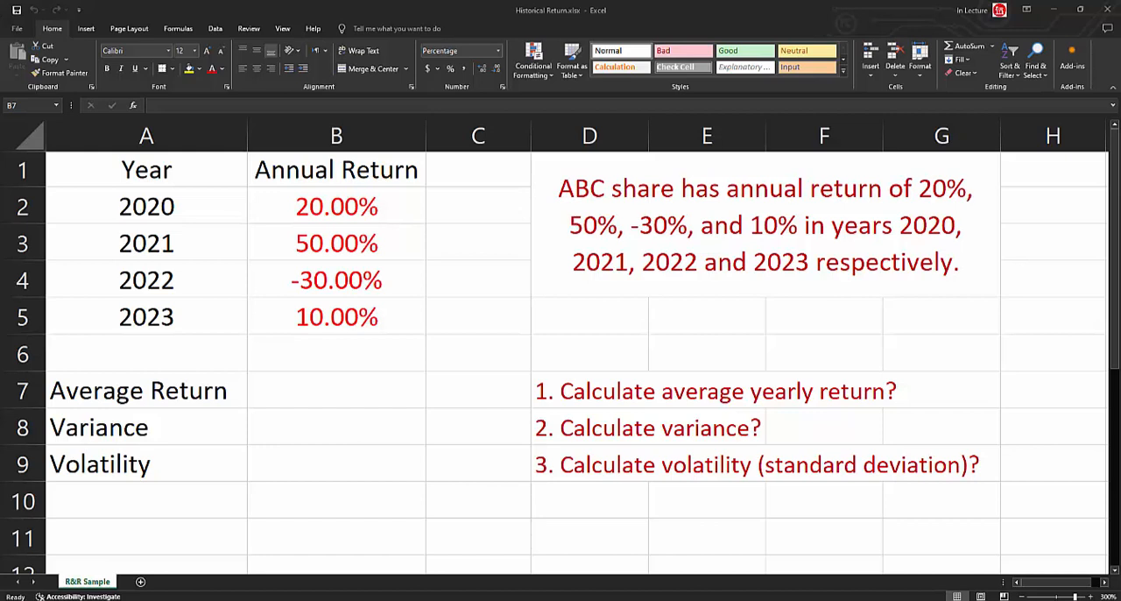
Calculate the average return in cell B7 with the formula =AVERAGE(B2:B5).
{"action": "left_click", "coordinate": [330, 398]}
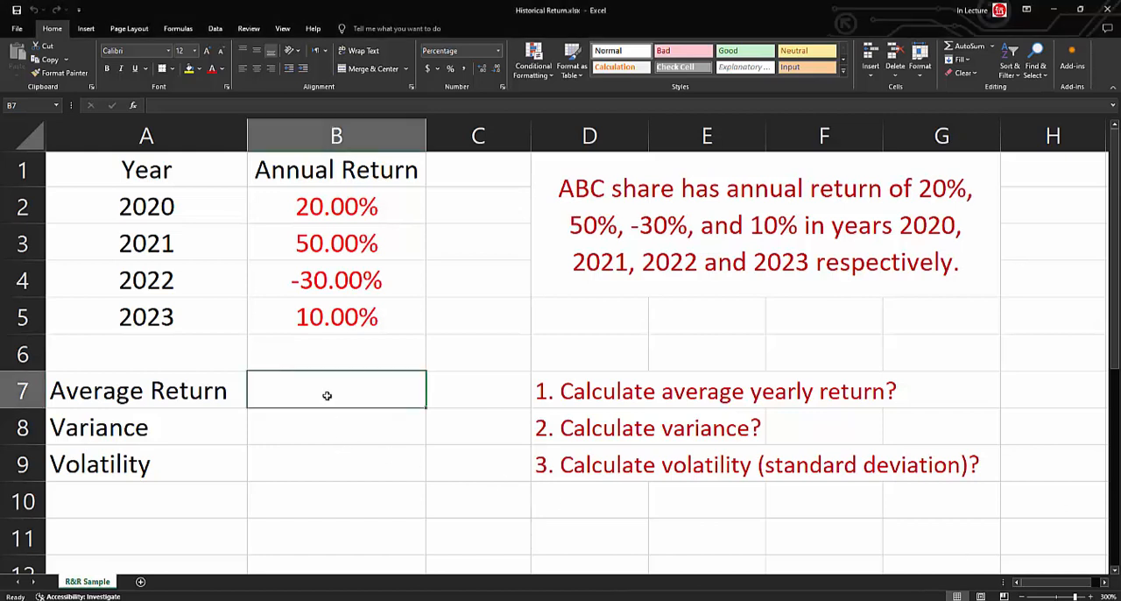
{"action": "type", "text": "="}
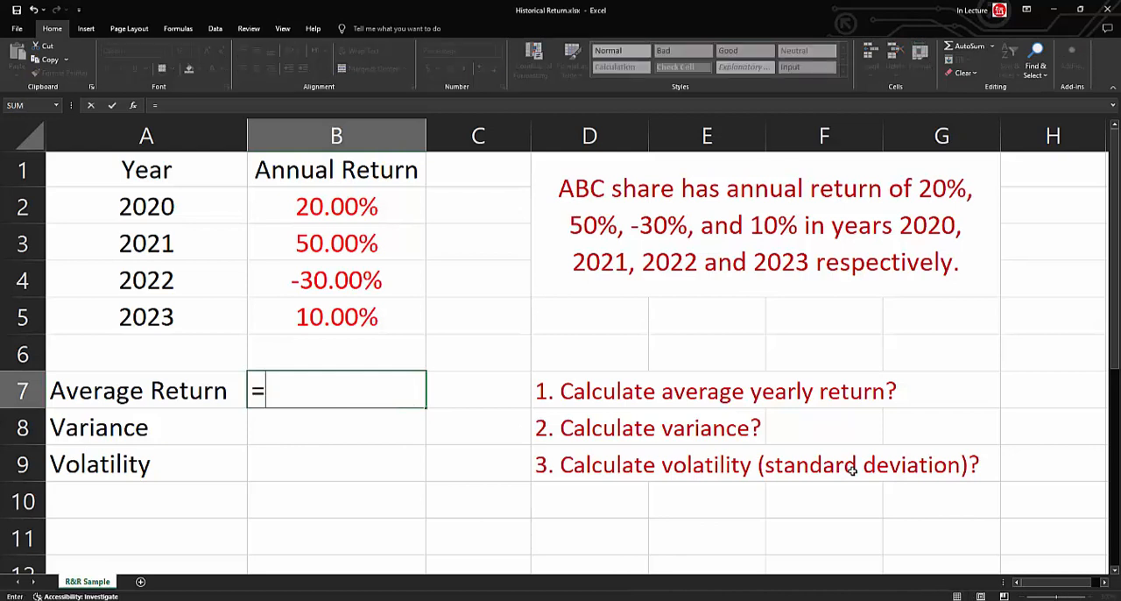
{"action": "type", "text": "average("}
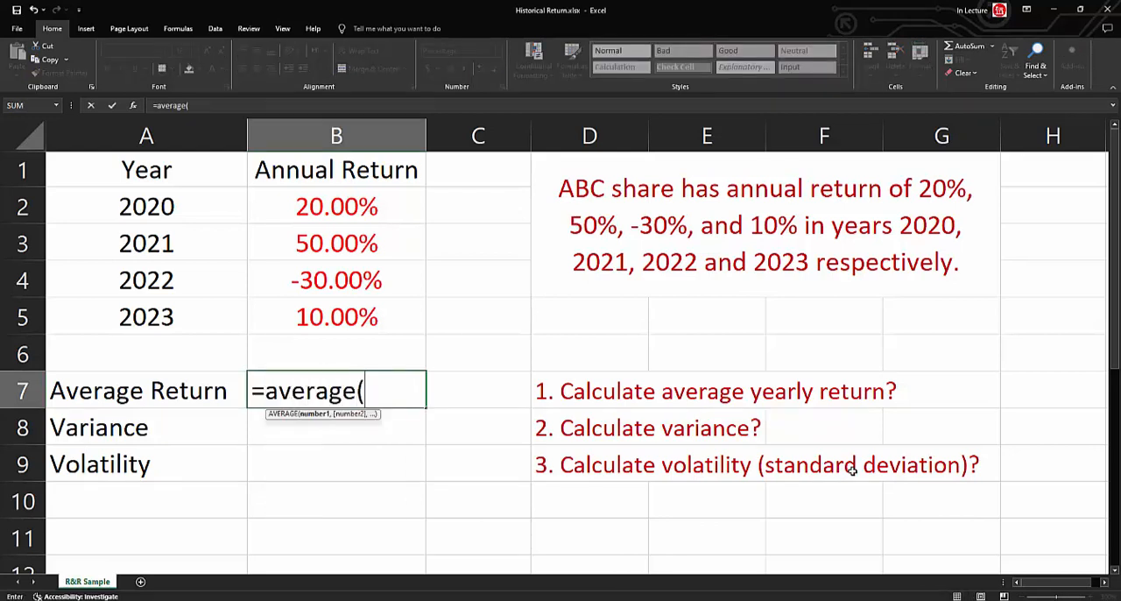
{"action": "left_click", "coordinate": [353, 195]}
{"action": "left_click_drag", "start_coordinate": [352, 194], "coordinate": [343, 308]}
{"action": "type", "text": ")"}
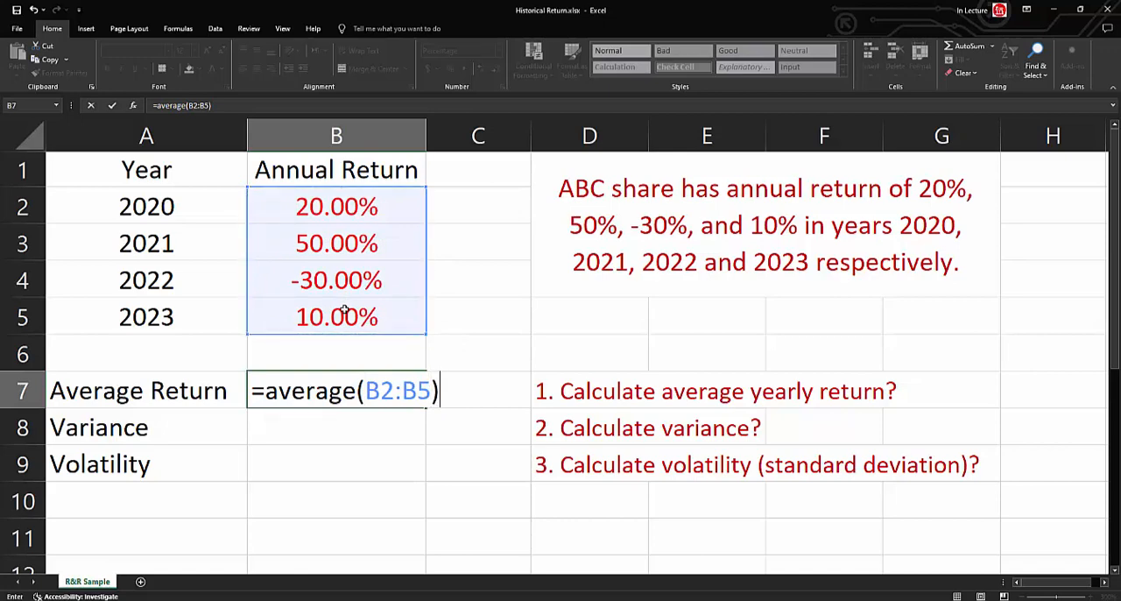
{"action": "key", "text": "Return"}
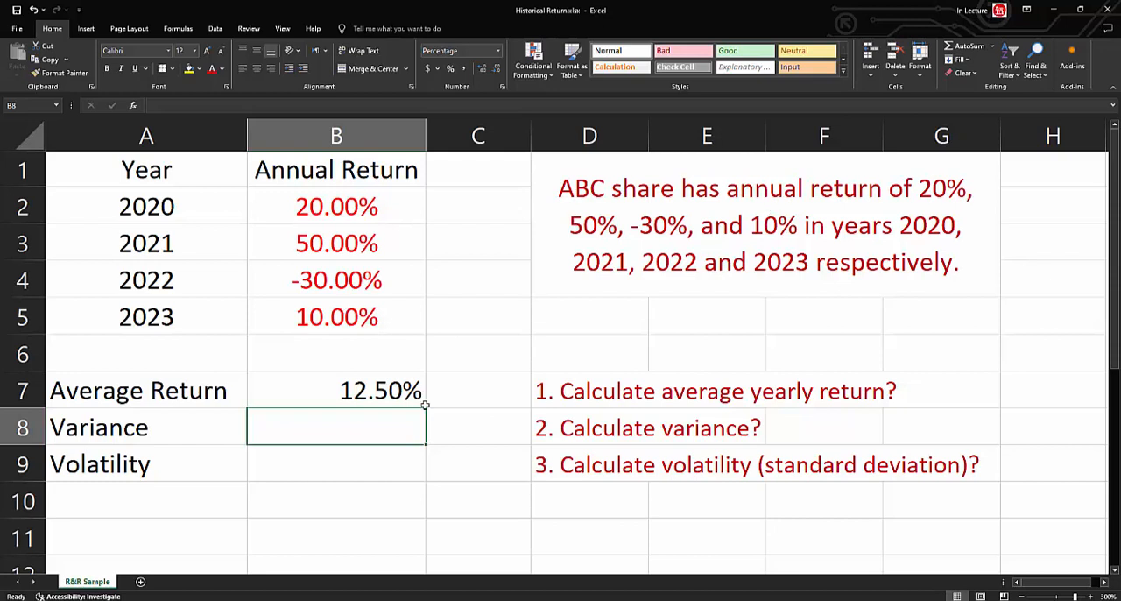
Start a manual average formula in cell C7 with the parenthesised sum B2+B3+B4+B5.
{"action": "left_click", "coordinate": [475, 403]}
{"action": "type", "text": "="}
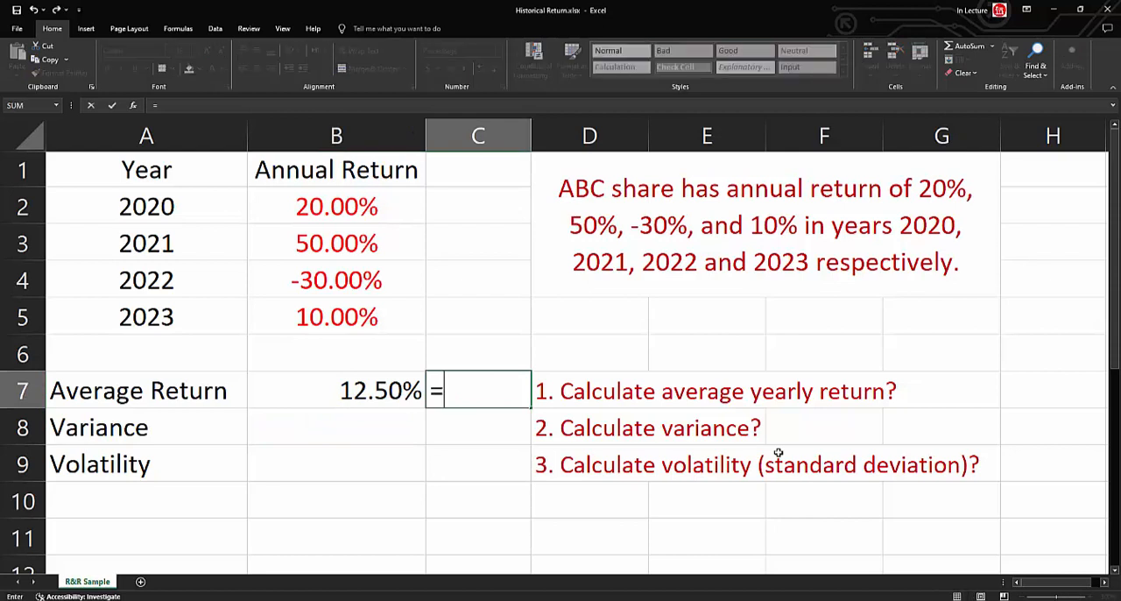
{"action": "type", "text": "("}
{"action": "left_click", "coordinate": [349, 209]}
{"action": "type", "text": "+"}
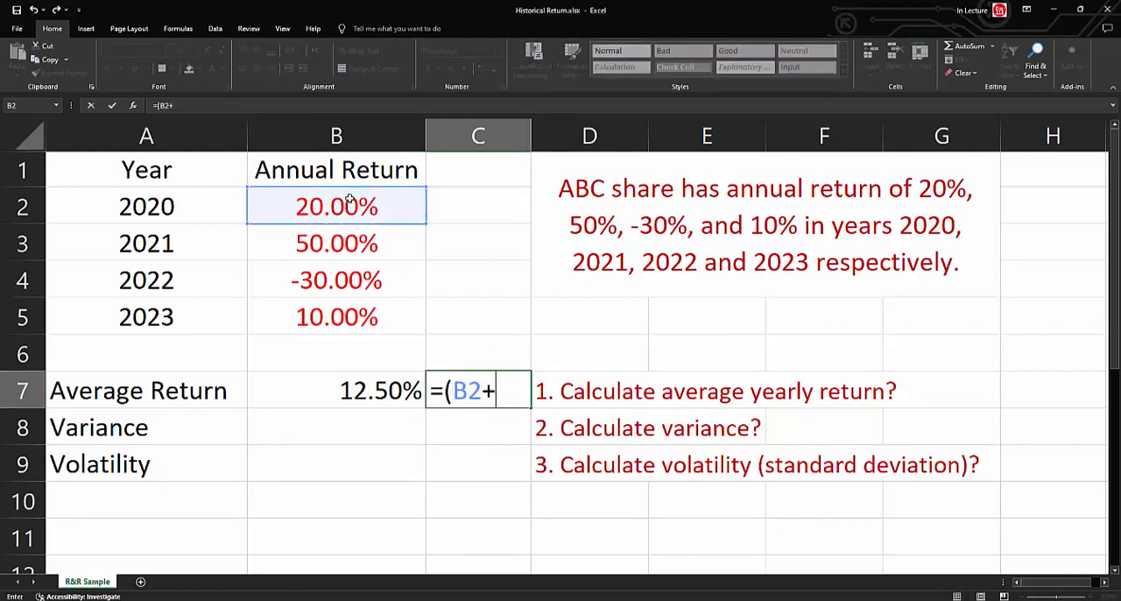
{"action": "left_click", "coordinate": [345, 242]}
{"action": "type", "text": "+"}
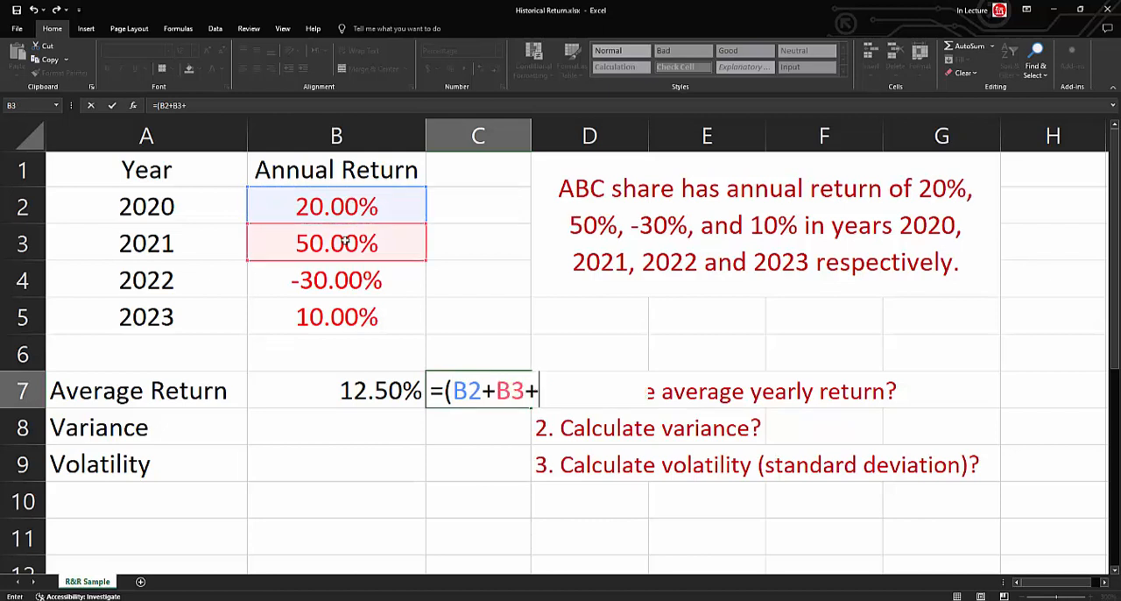
{"action": "left_click", "coordinate": [344, 278]}
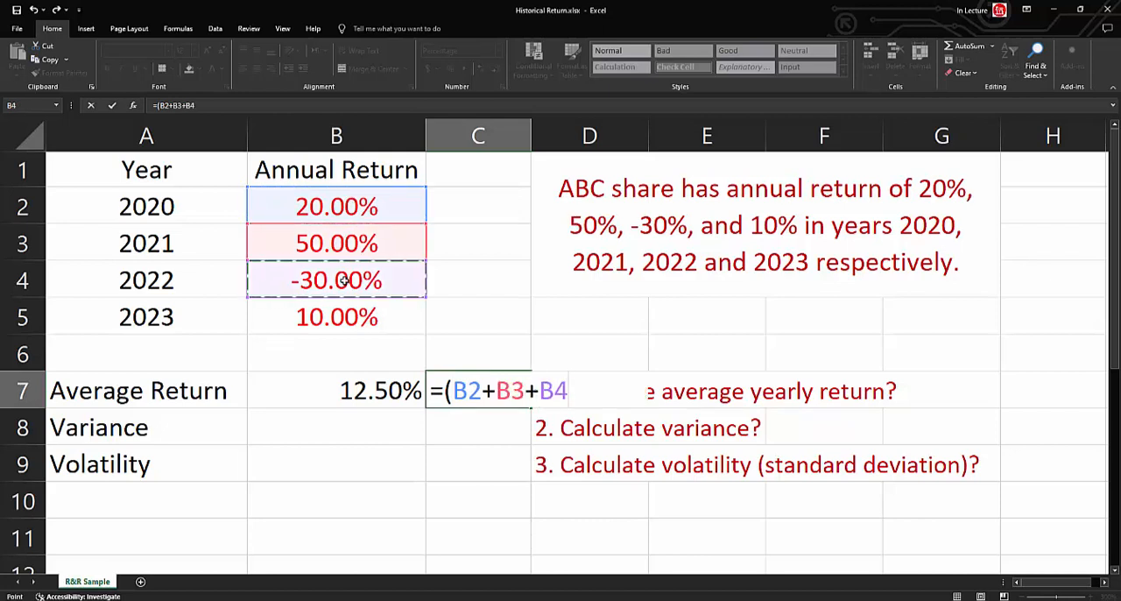
{"action": "type", "text": "+"}
{"action": "left_click", "coordinate": [342, 316]}
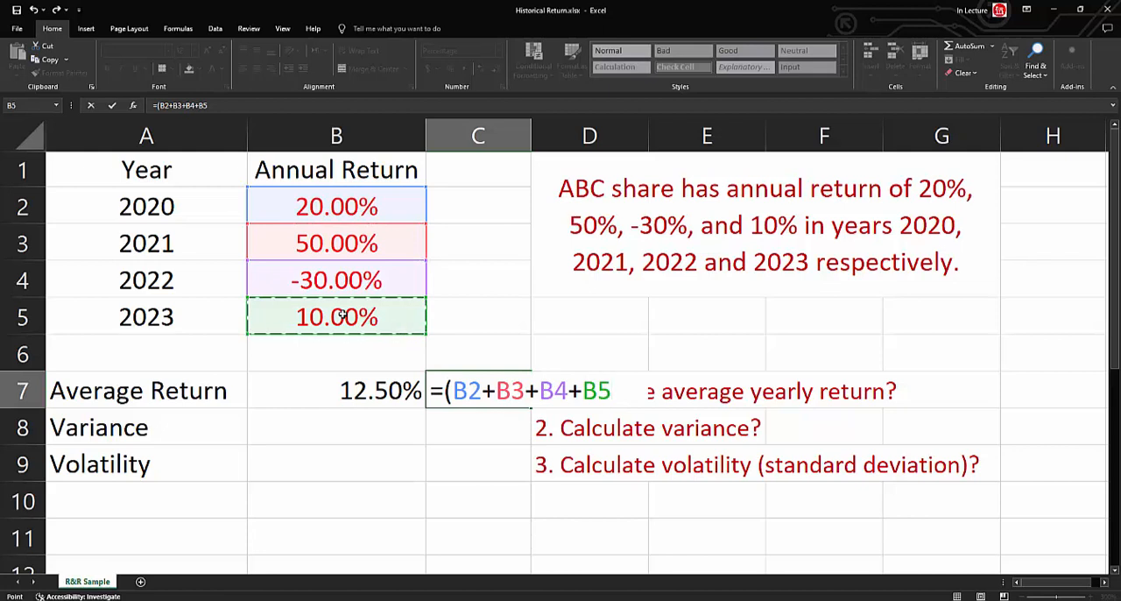
Close the sum in C7, divide it by COUNT(B2:B5), and enter the formula.
{"action": "type", "text": ")/c"}
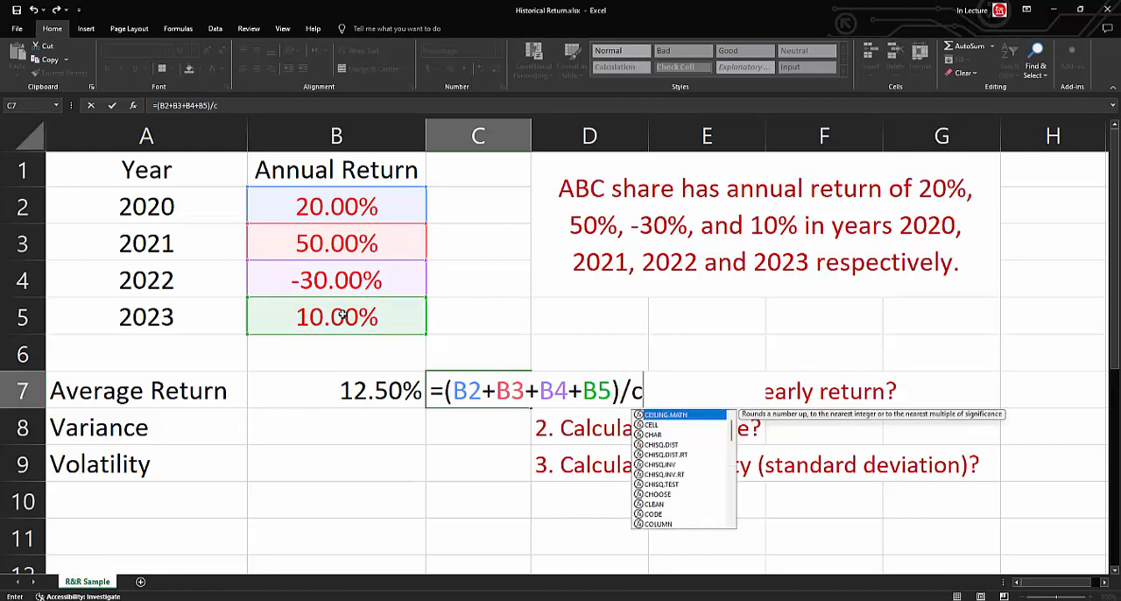
{"action": "type", "text": "ount("}
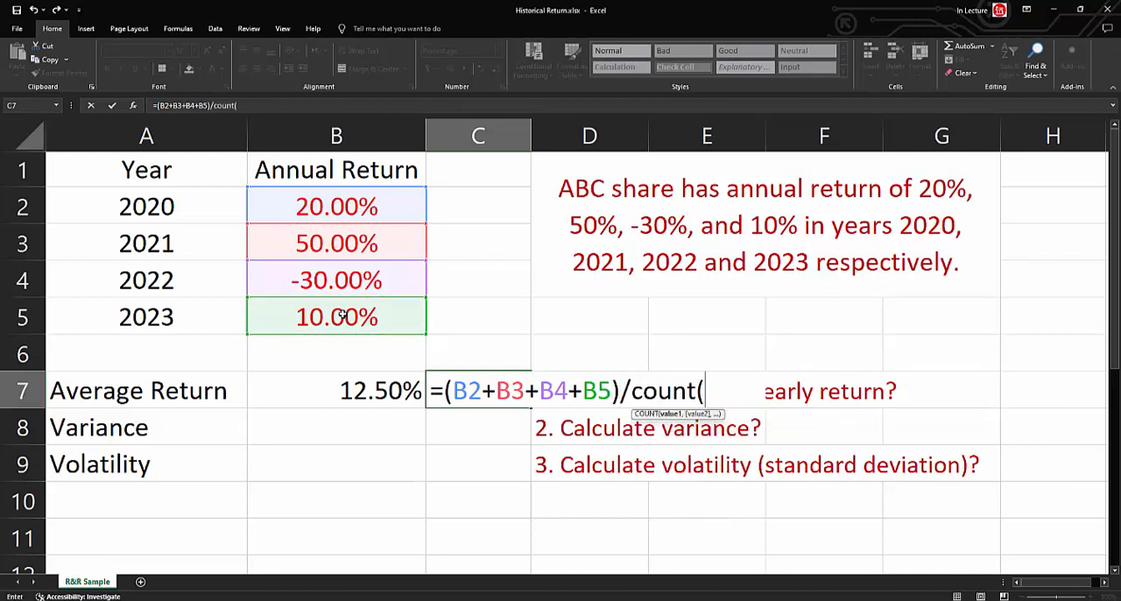
{"action": "left_click_drag", "start_coordinate": [295, 205], "coordinate": [308, 313]}
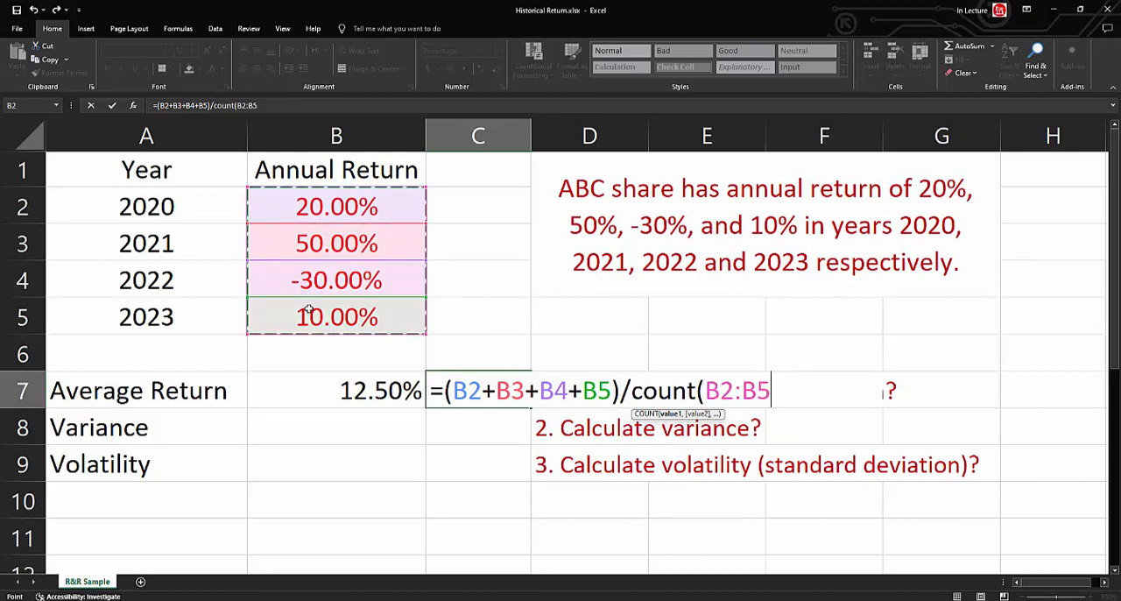
{"action": "type", "text": ")"}
{"action": "key", "text": "Return"}
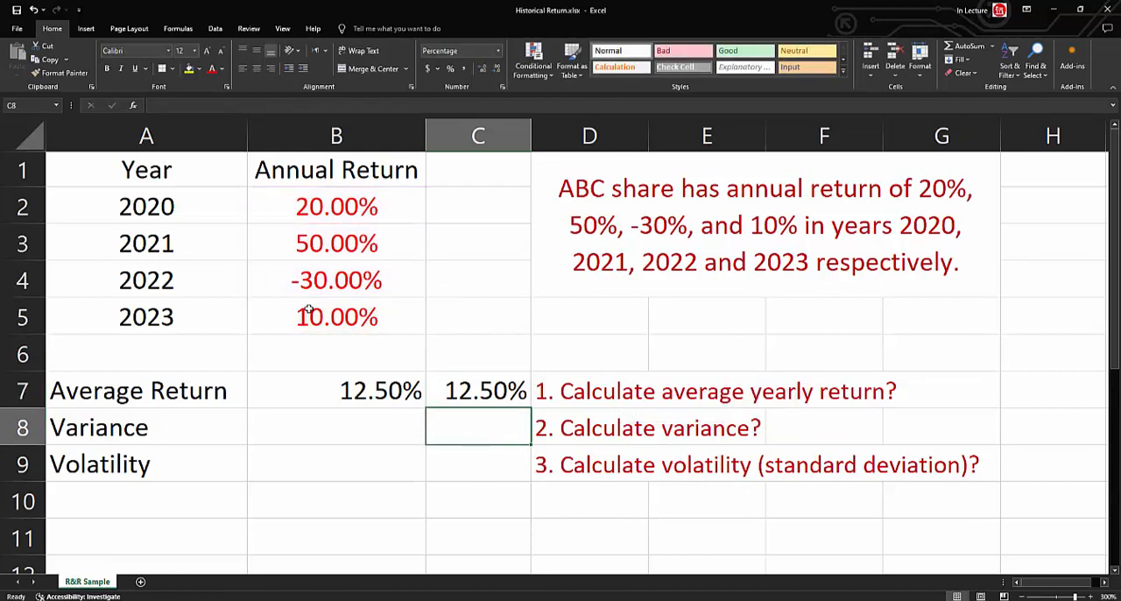
Review the average return formula in cell B7 and the cell range it refers to.
{"action": "left_click", "coordinate": [364, 392]}
{"action": "left_click", "coordinate": [428, 397]}
{"action": "left_click", "coordinate": [343, 387]}
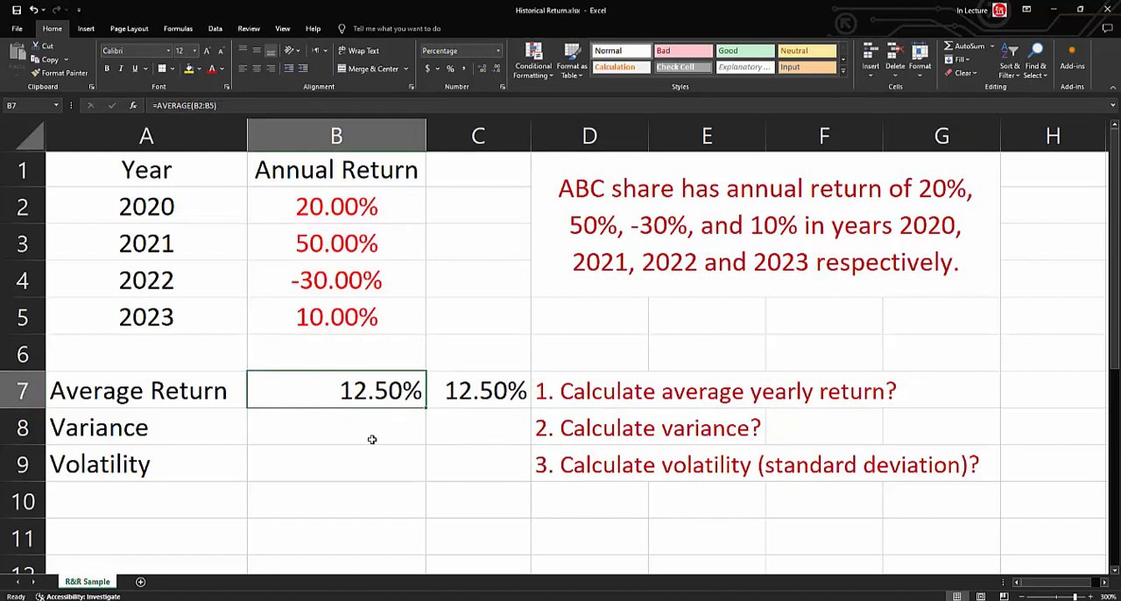
{"action": "left_click", "coordinate": [223, 106]}
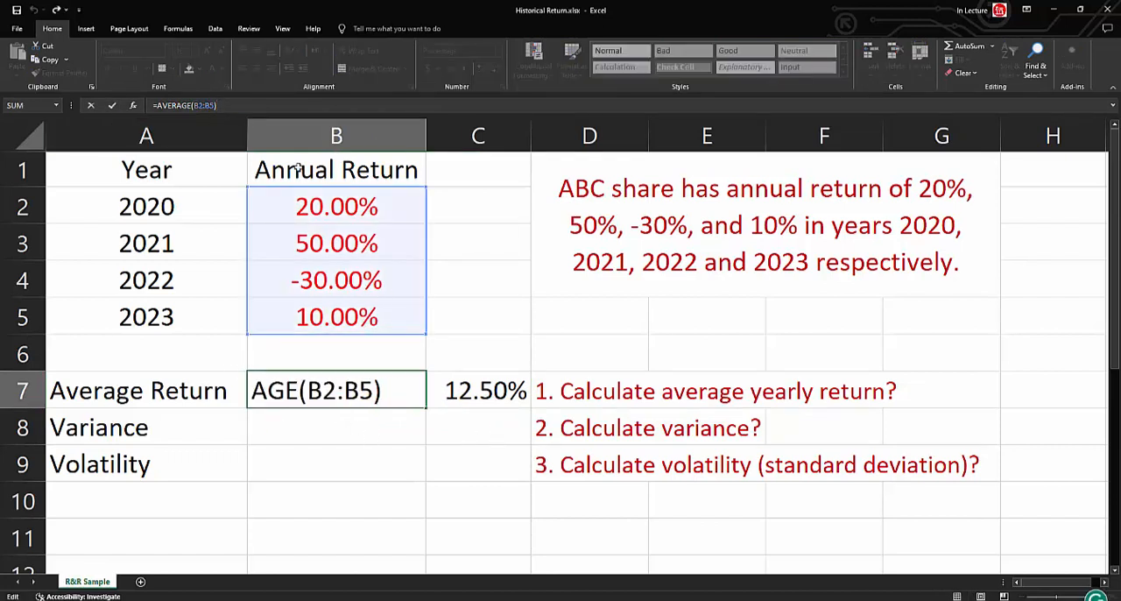
{"action": "key", "text": "Return"}
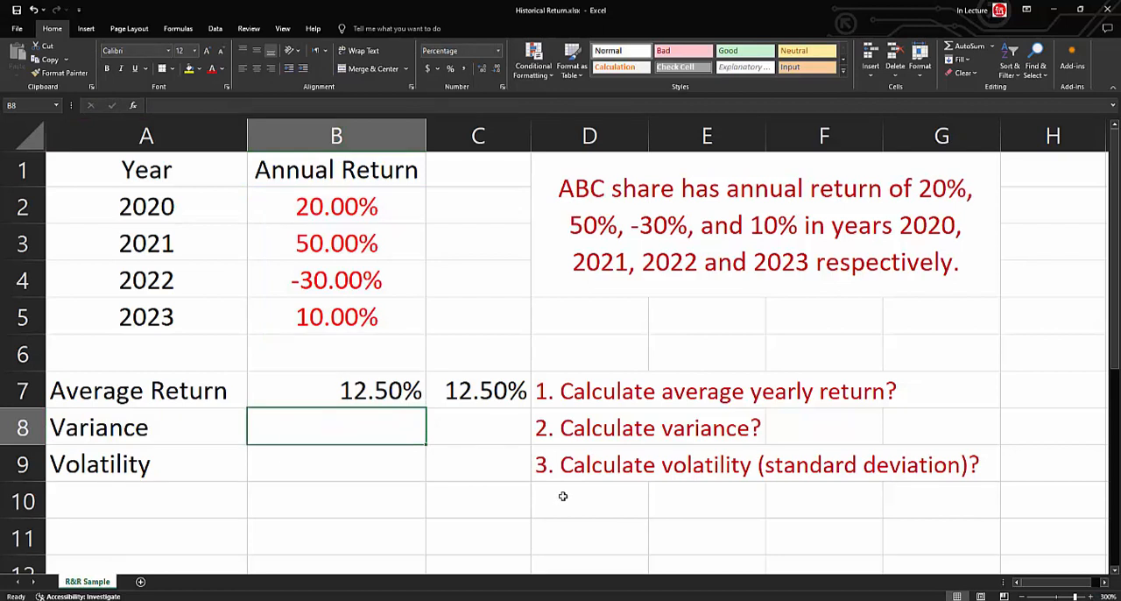
Calculate the sample variance in cell B8 with the formula =VAR.S(B2:B5).
{"action": "type", "text": "=var"}
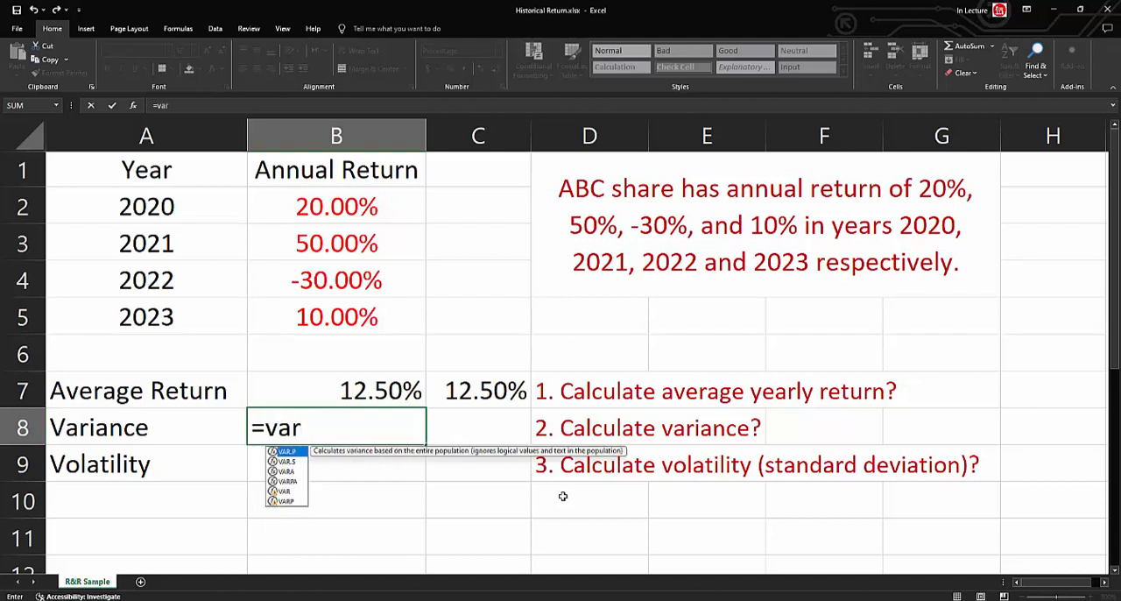
{"action": "left_click", "coordinate": [292, 462]}
{"action": "double_click", "coordinate": [293, 462]}
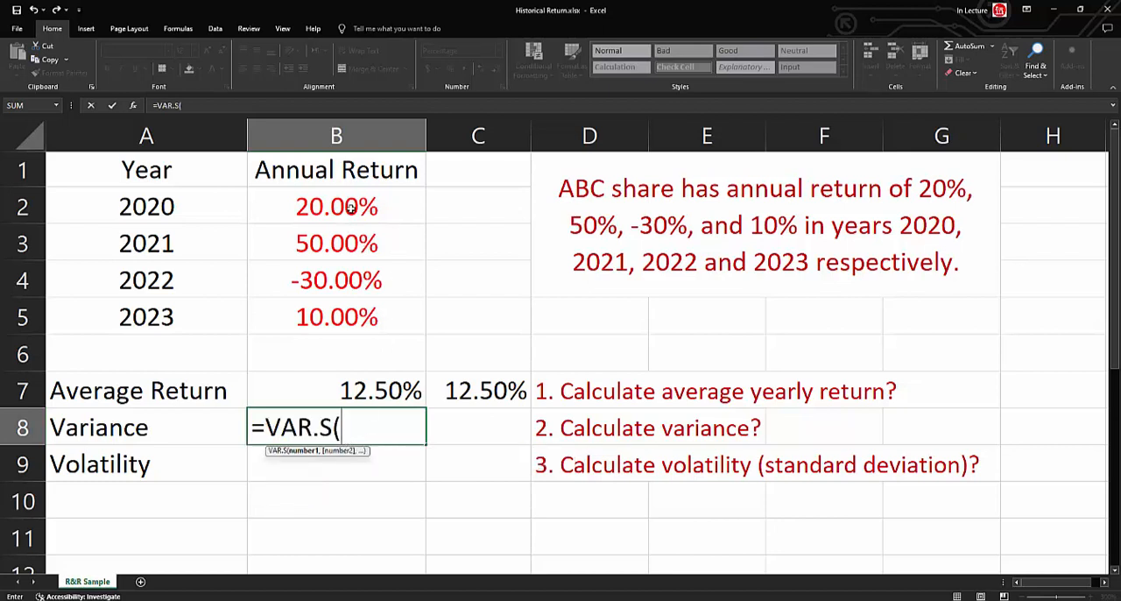
{"action": "left_click_drag", "start_coordinate": [352, 208], "coordinate": [352, 309]}
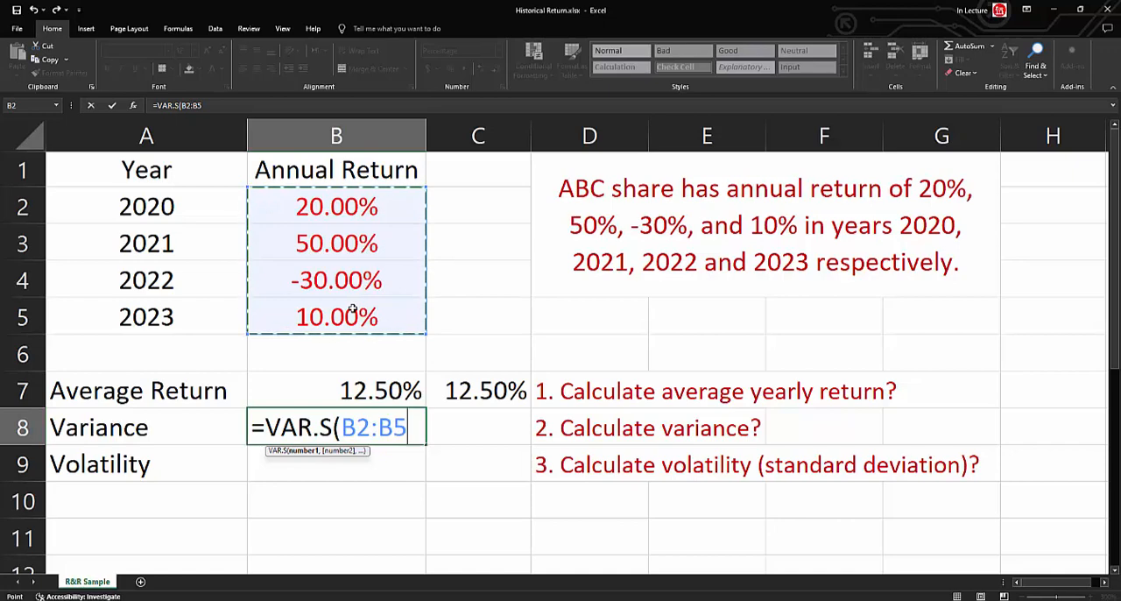
{"action": "type", "text": ")"}
{"action": "key", "text": "Return"}
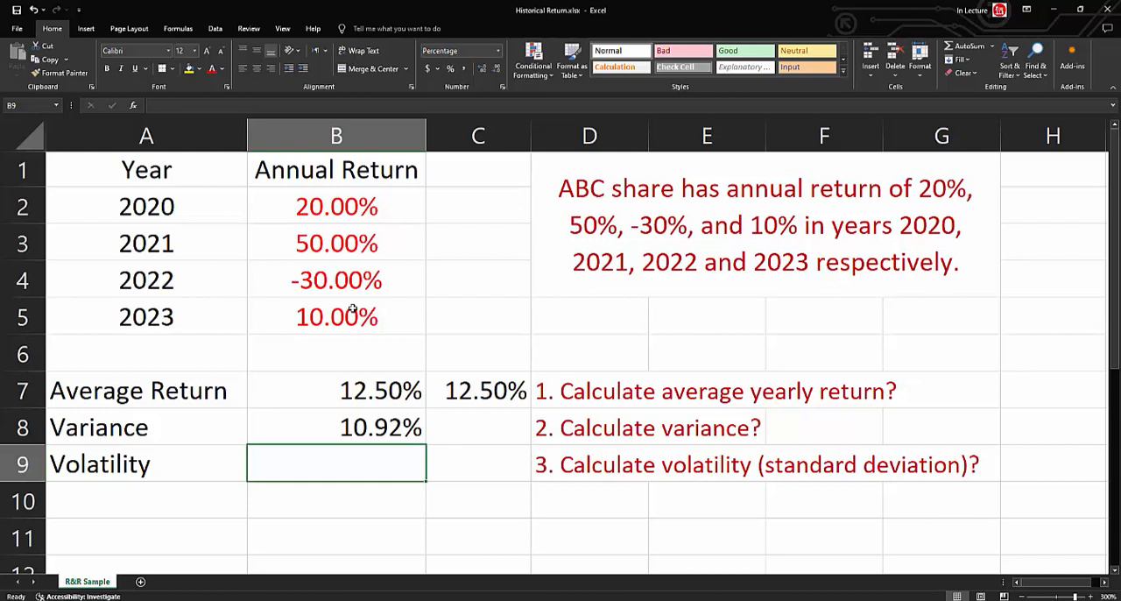
Start a manual variance formula in cell C8 with the 2020 squared deviation, (B2-C7)^2.
{"action": "left_click", "coordinate": [464, 425]}
{"action": "type", "text": "="}
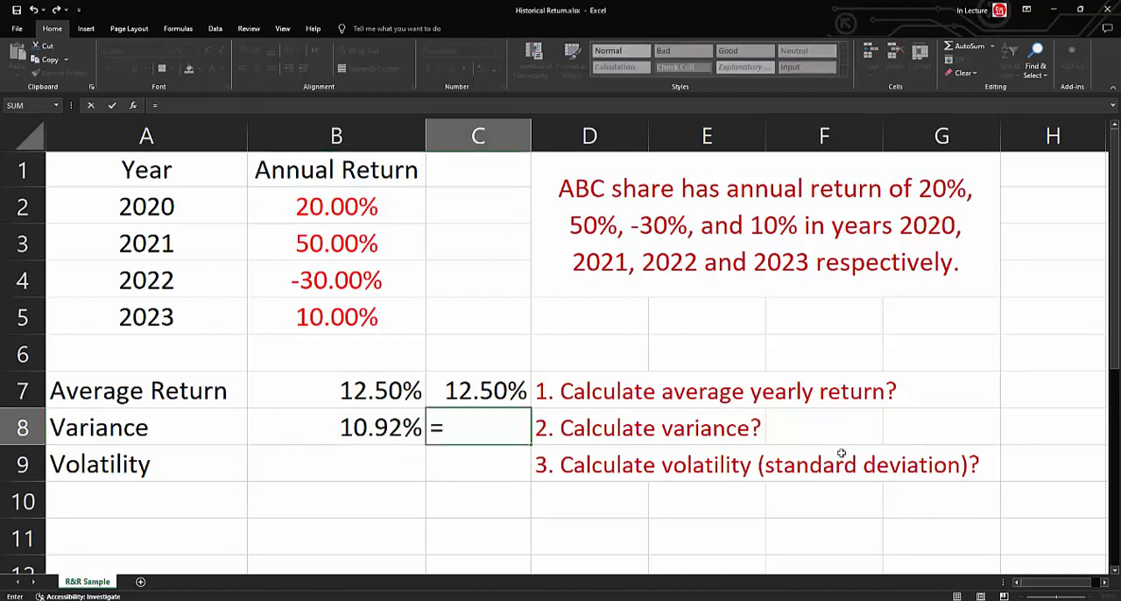
{"action": "type", "text": "("}
{"action": "left_click", "coordinate": [326, 206]}
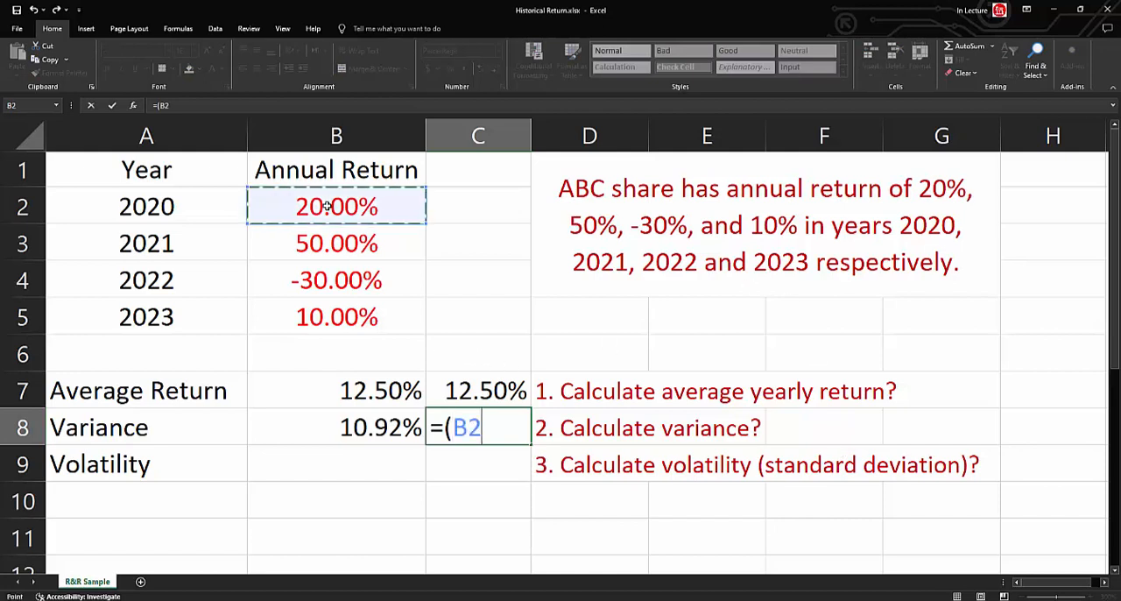
{"action": "type", "text": "-"}
{"action": "left_click", "coordinate": [458, 387]}
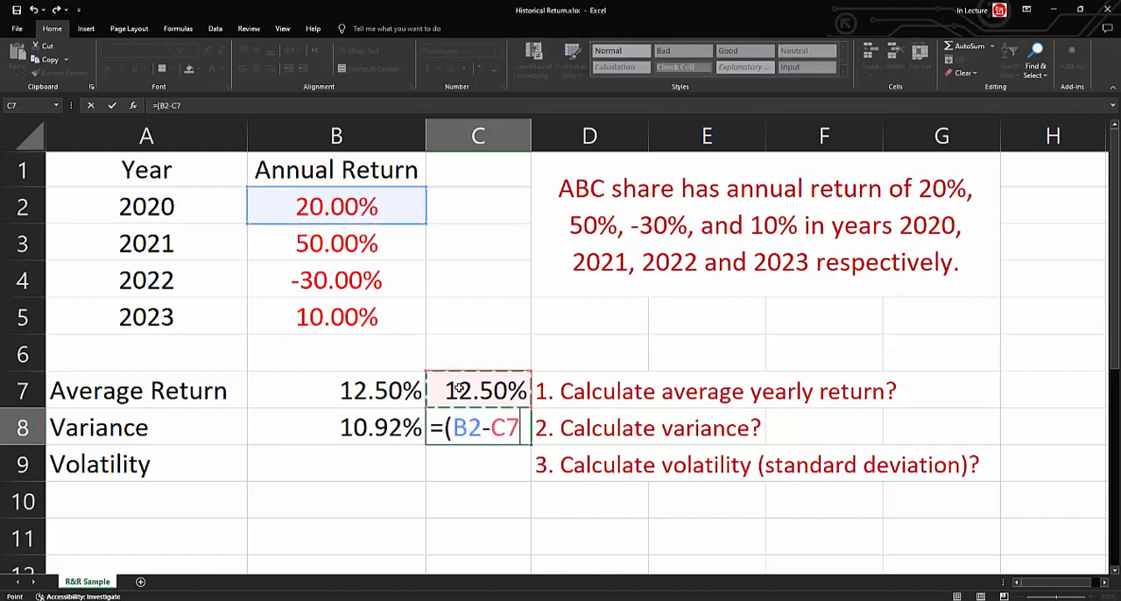
{"action": "type", "text": ")^2"}
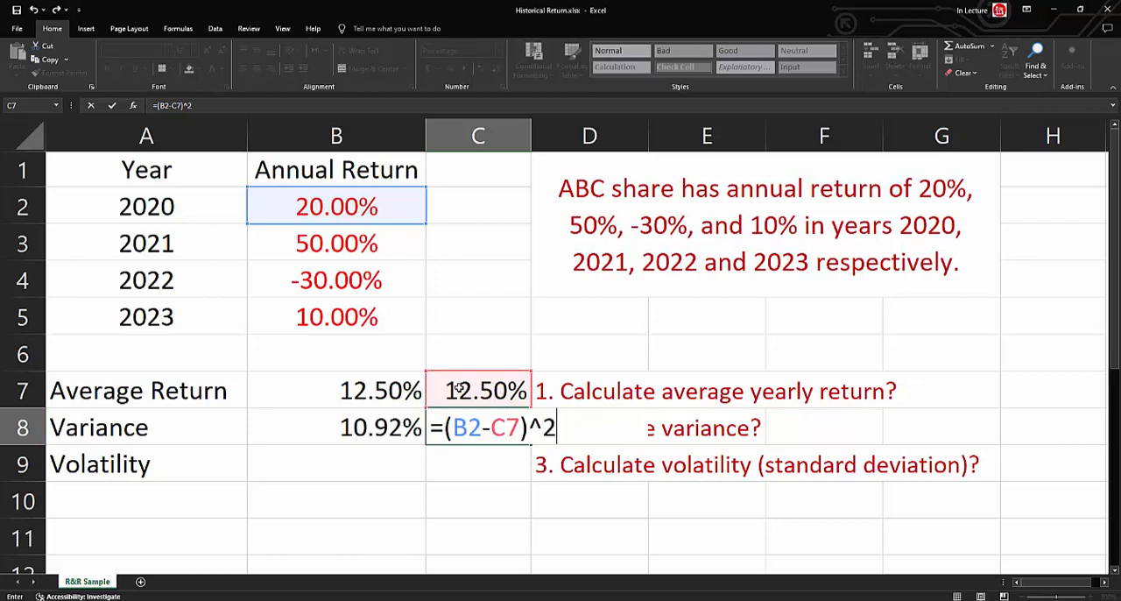
{"action": "type", "text": "+("}
Add the 2021 squared deviation, (B3-C7)^2, to the variance formula in C8.
{"action": "left_click", "coordinate": [366, 249]}
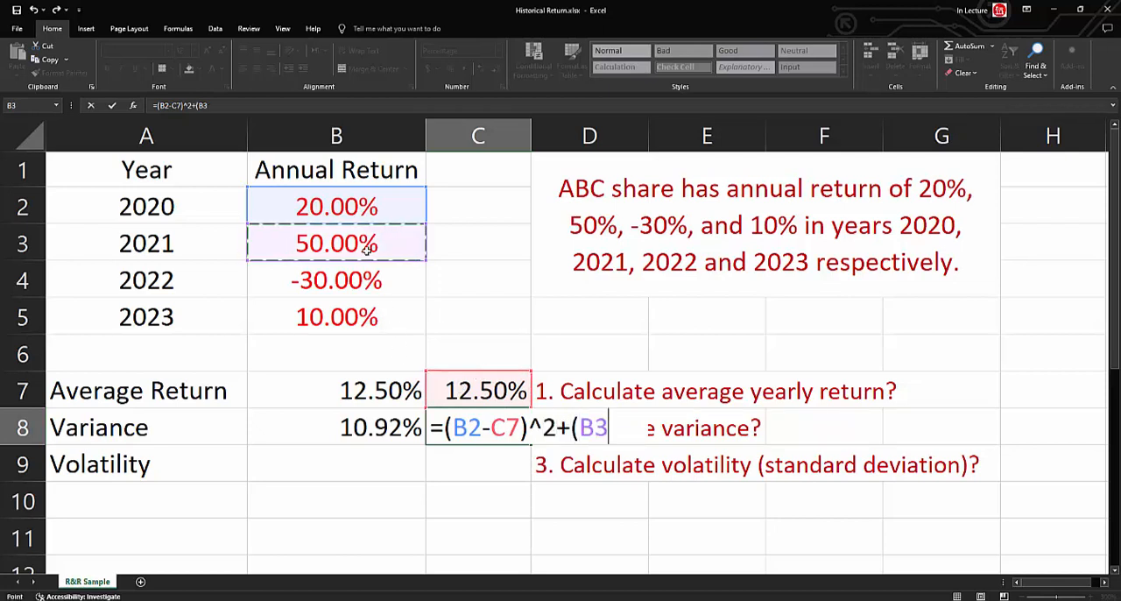
{"action": "type", "text": "-"}
{"action": "left_click", "coordinate": [496, 392]}
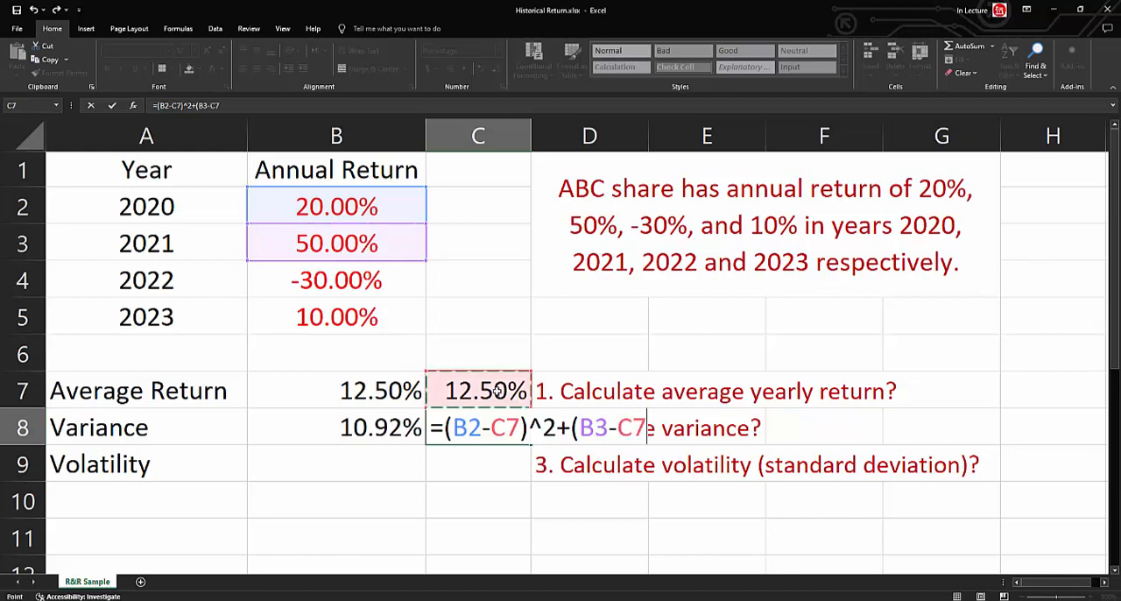
{"action": "type", "text": ")"}
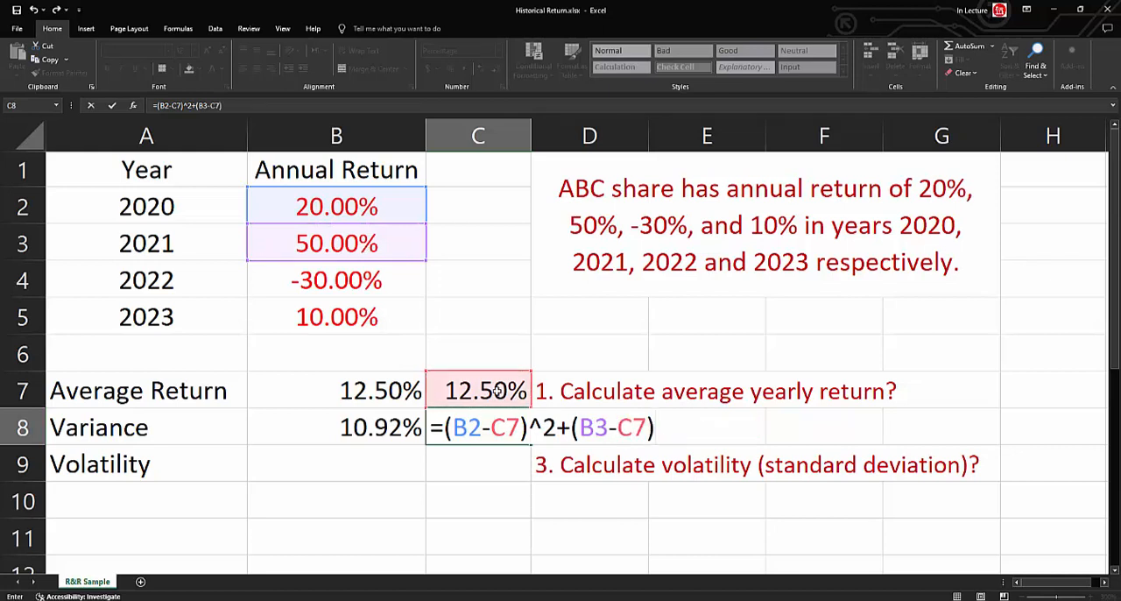
{"action": "type", "text": "^2+("}
Add the 2022 squared deviation, (B4-C7)^2, to the variance formula in C8.
{"action": "left_click", "coordinate": [368, 285]}
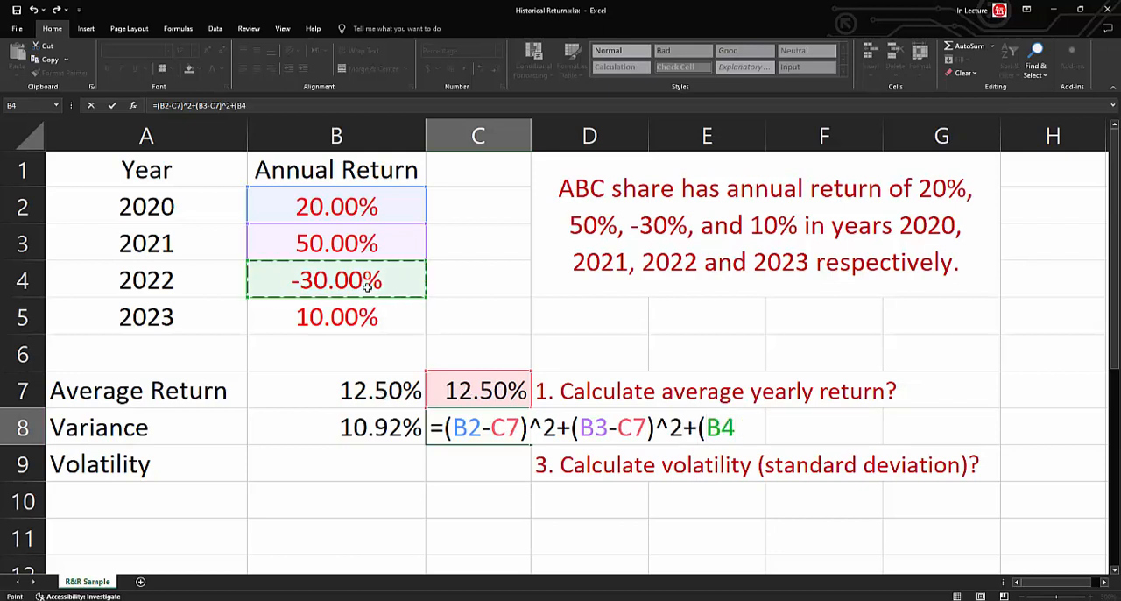
{"action": "type", "text": "-"}
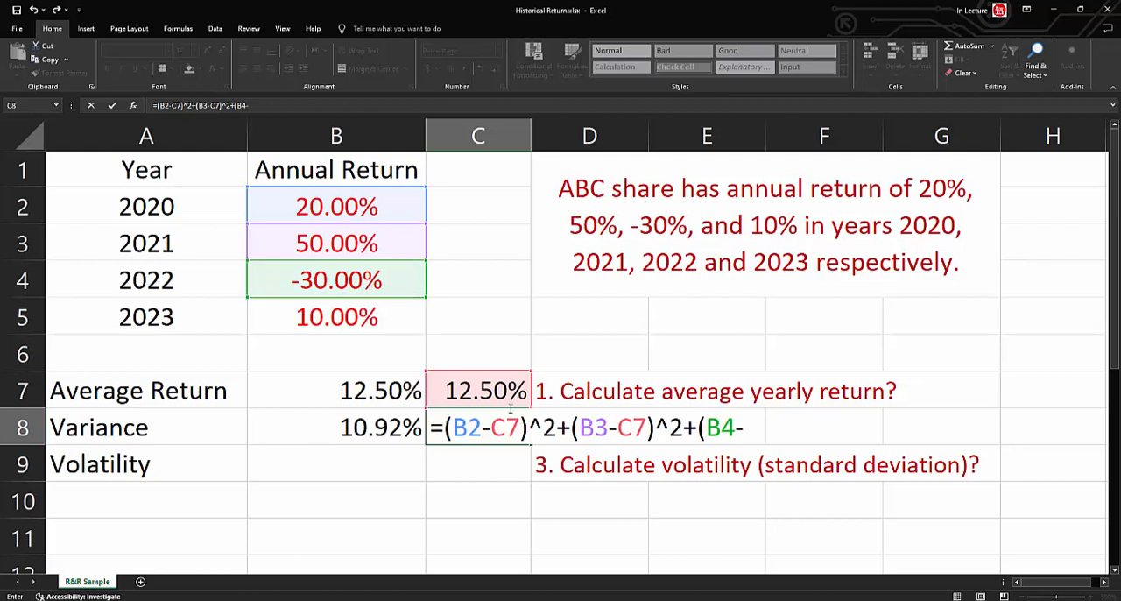
{"action": "left_click", "coordinate": [505, 389]}
{"action": "type", "text": ")^2"}
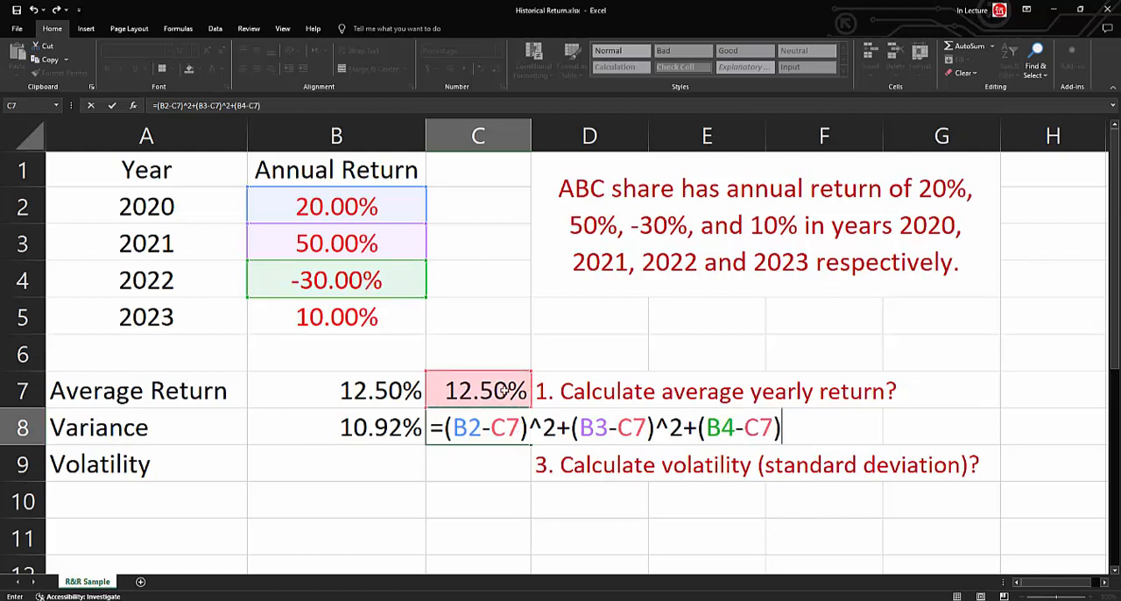
{"action": "type", "text": "+("}
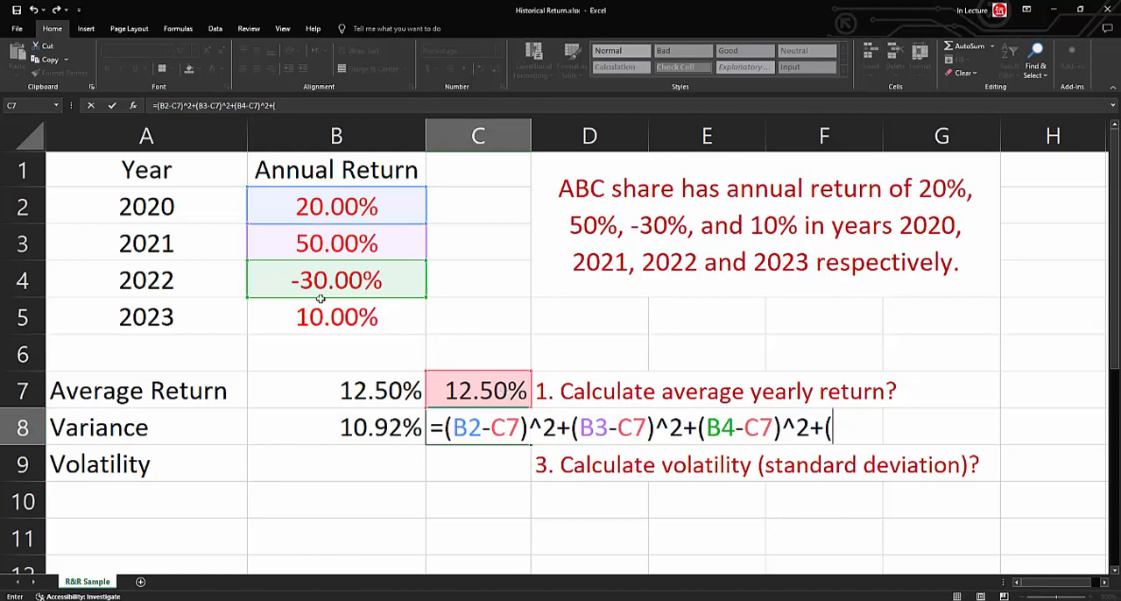
Add the 2023 squared deviation, (B5-C7)^2, to the variance formula in C8.
{"action": "left_click", "coordinate": [347, 323]}
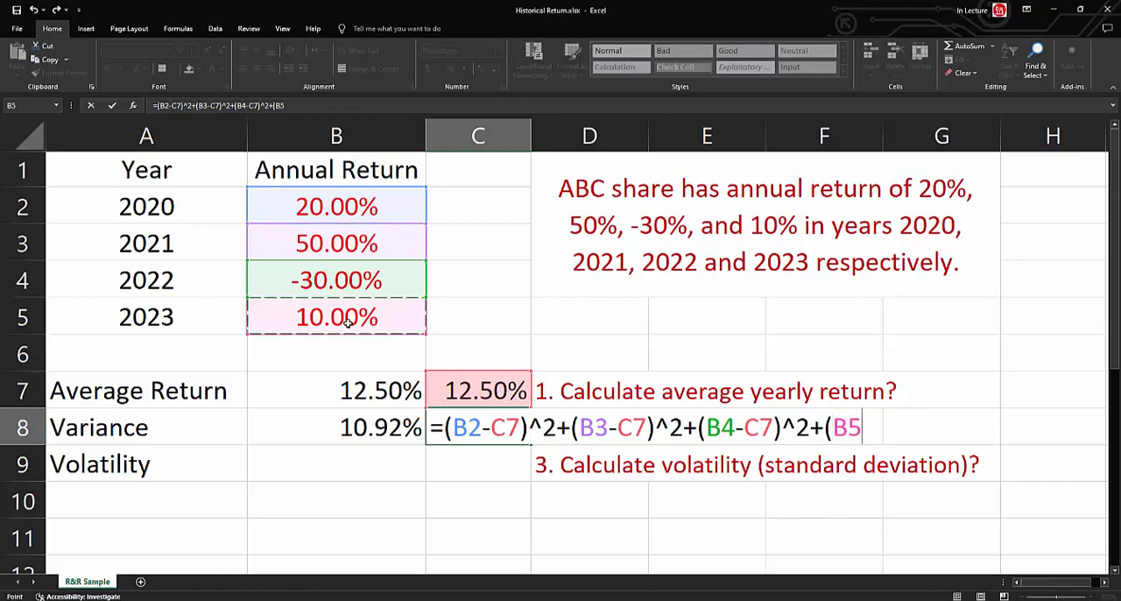
{"action": "type", "text": "-"}
{"action": "left_click", "coordinate": [452, 390]}
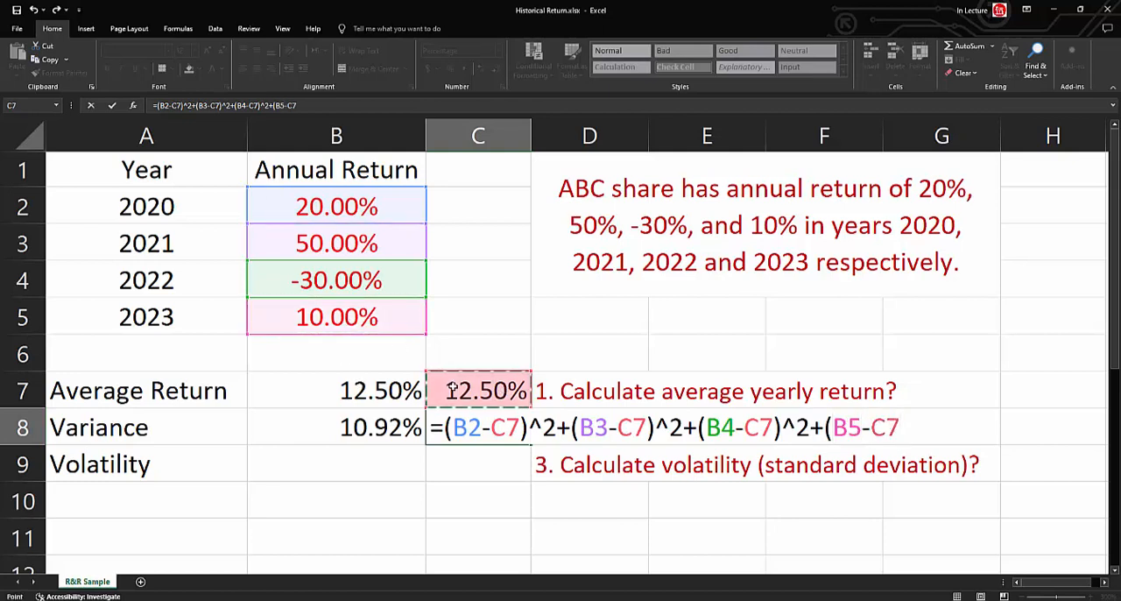
{"action": "type", "text": ")^"}
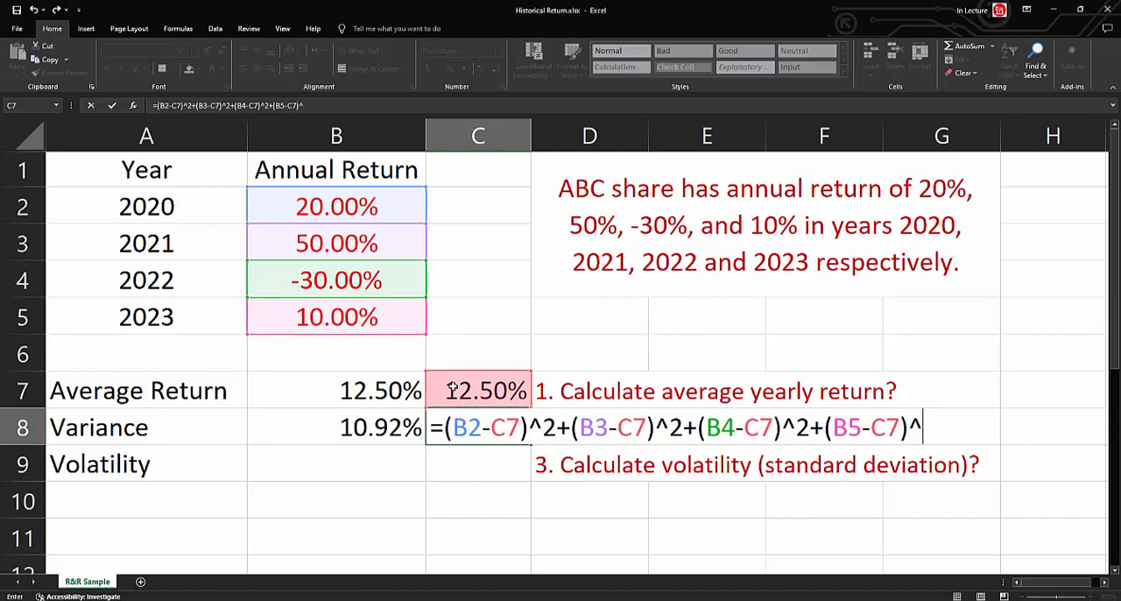
{"action": "type", "text": "2)"}
Enclose C8's sum of squared deviations in parentheses, divide it by (COUNT(B2:B5)-1), and enter the formula.
{"action": "left_click", "coordinate": [156, 106]}
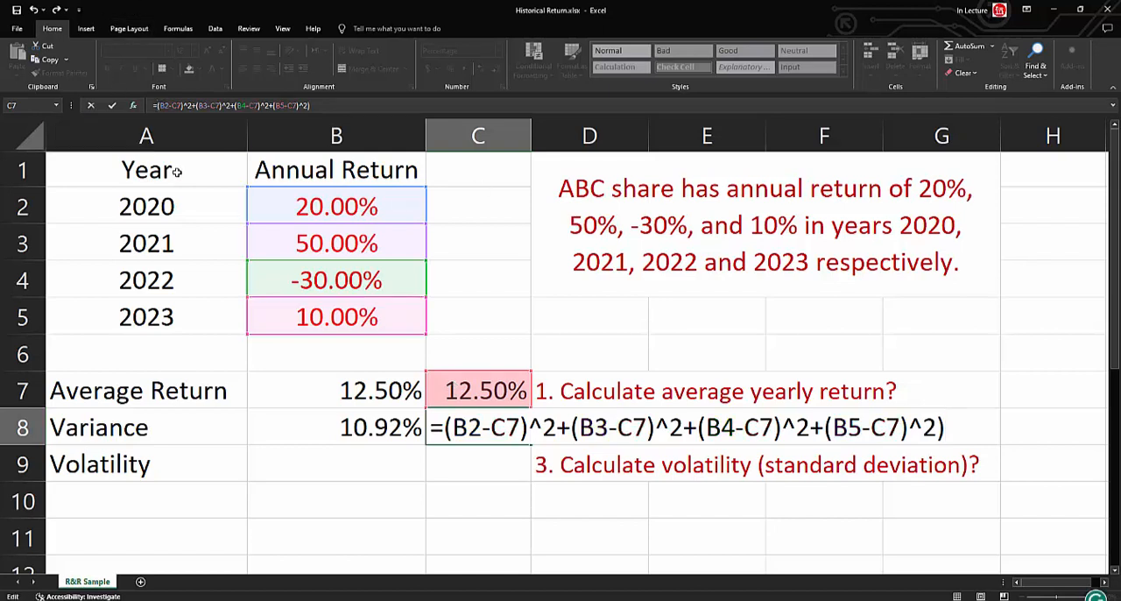
{"action": "type", "text": "(B5-C7)^2)"}
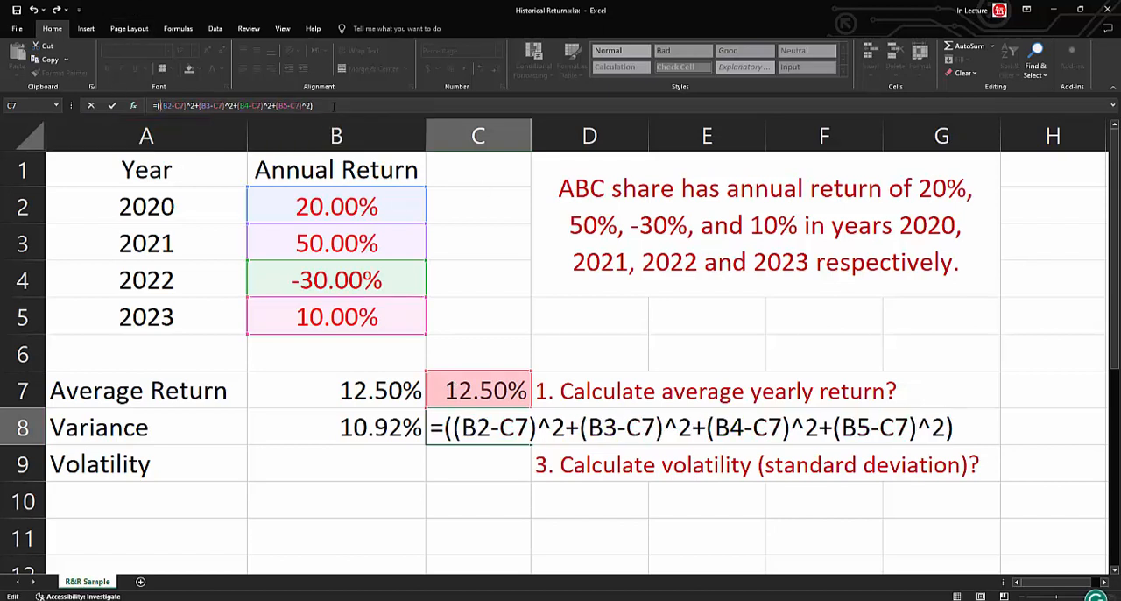
{"action": "type", "text": "/(count("}
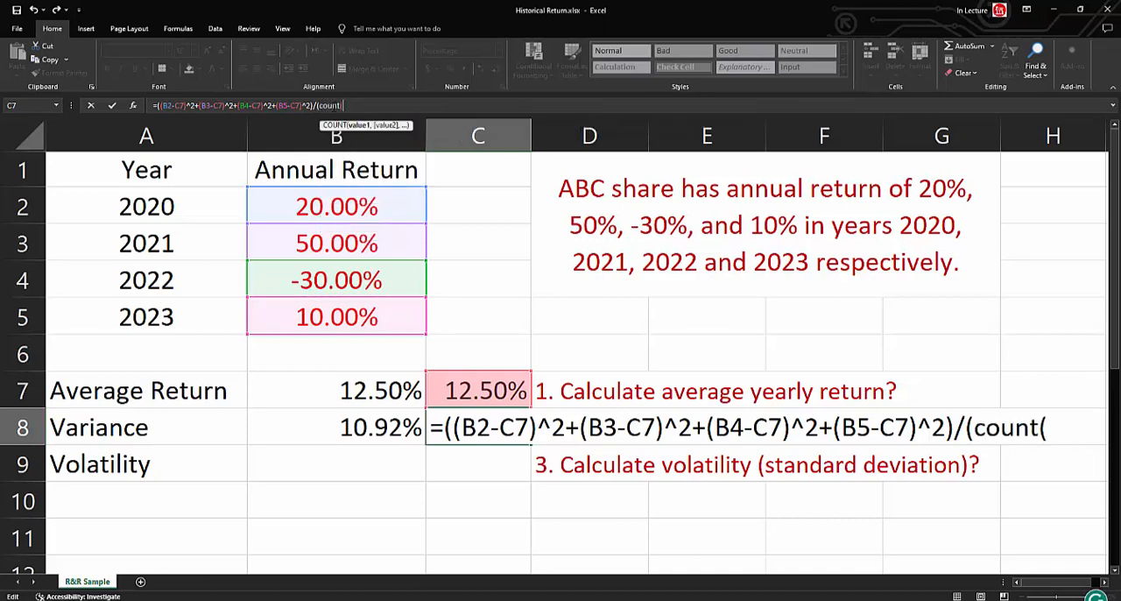
{"action": "left_click_drag", "start_coordinate": [368, 208], "coordinate": [368, 317]}
{"action": "type", "text": ")-"}
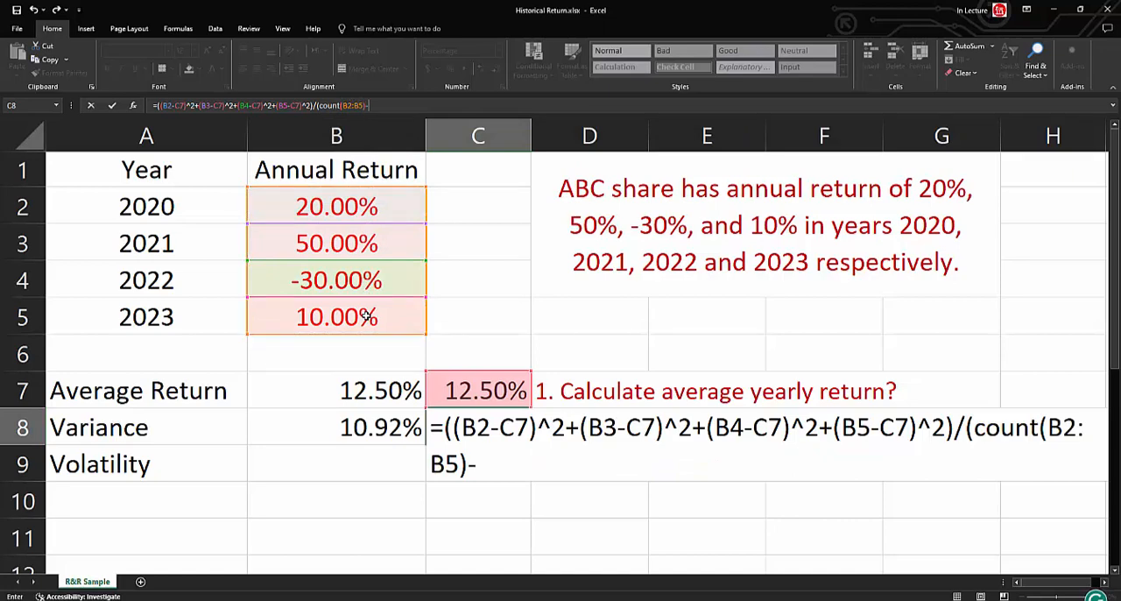
{"action": "type", "text": "1)"}
{"action": "key", "text": "Return"}
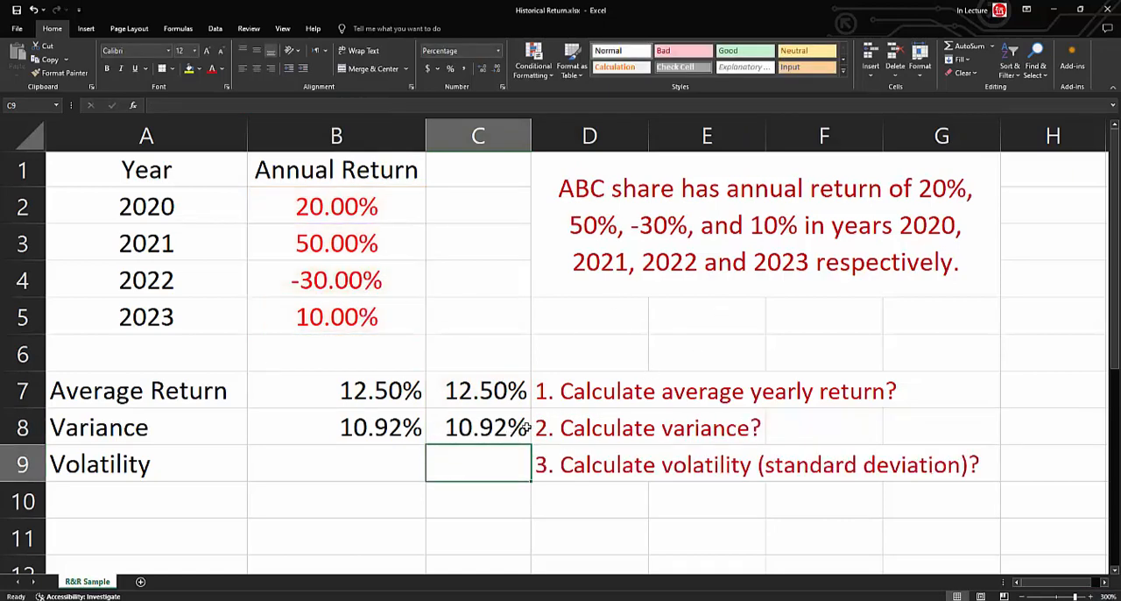
Calculate the sample standard deviation in the Volatility cell B9 with the formula =STDEV.S(B2:B5).
{"action": "left_click", "coordinate": [371, 427]}
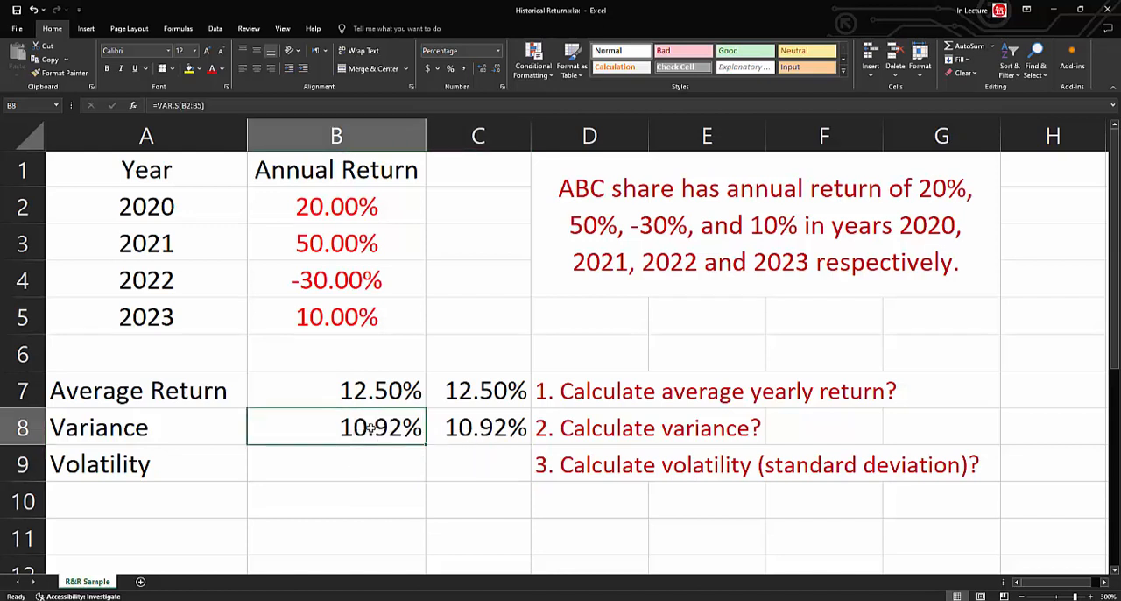
{"action": "left_click", "coordinate": [396, 465]}
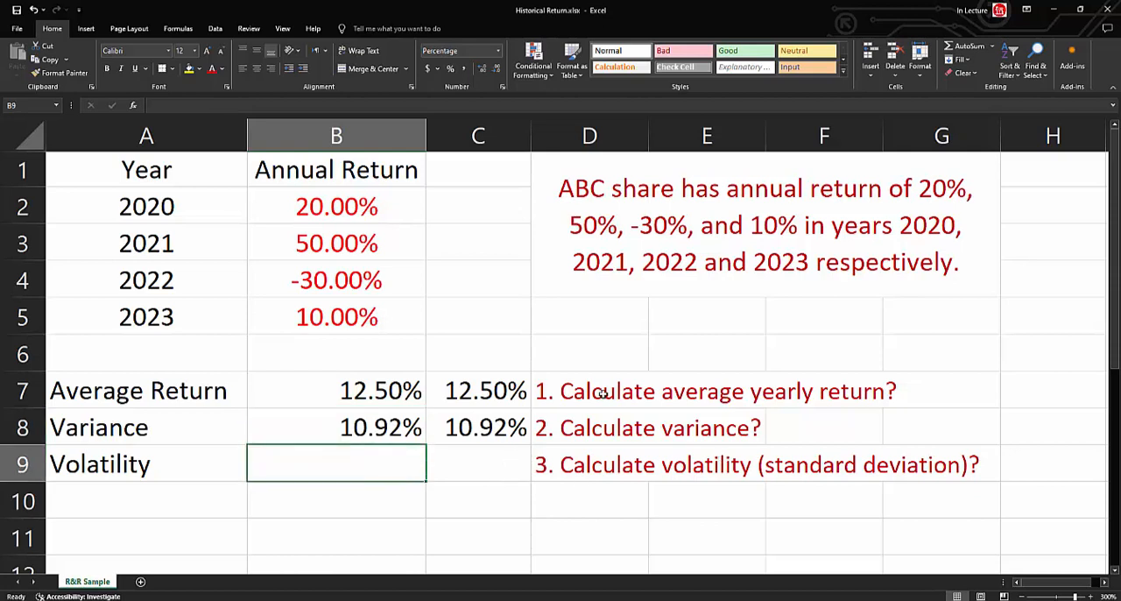
{"action": "type", "text": "=st"}
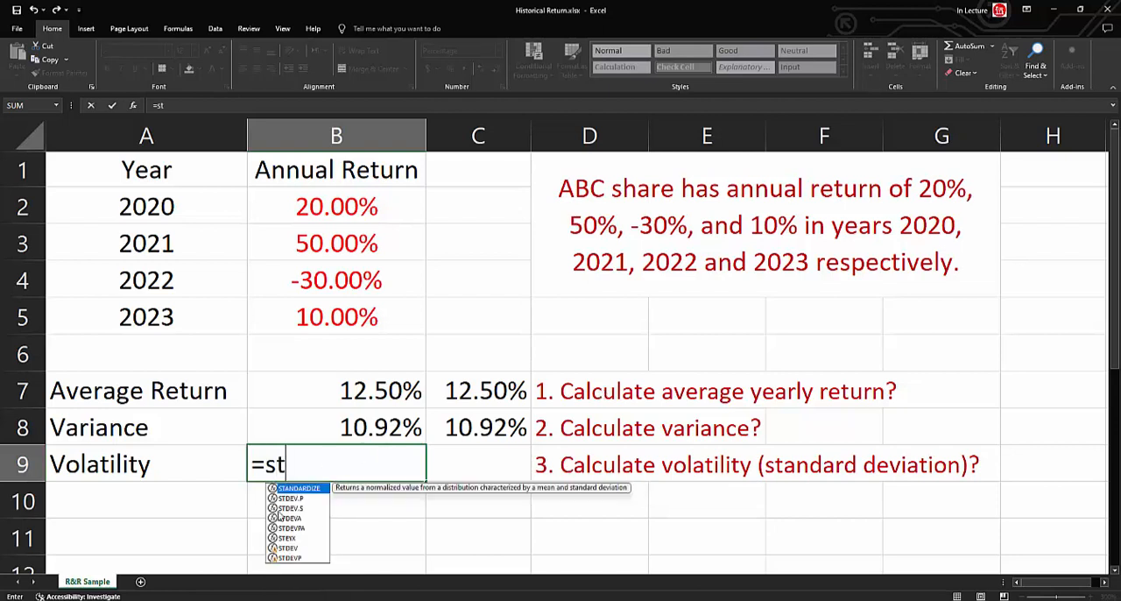
{"action": "left_click", "coordinate": [294, 510]}
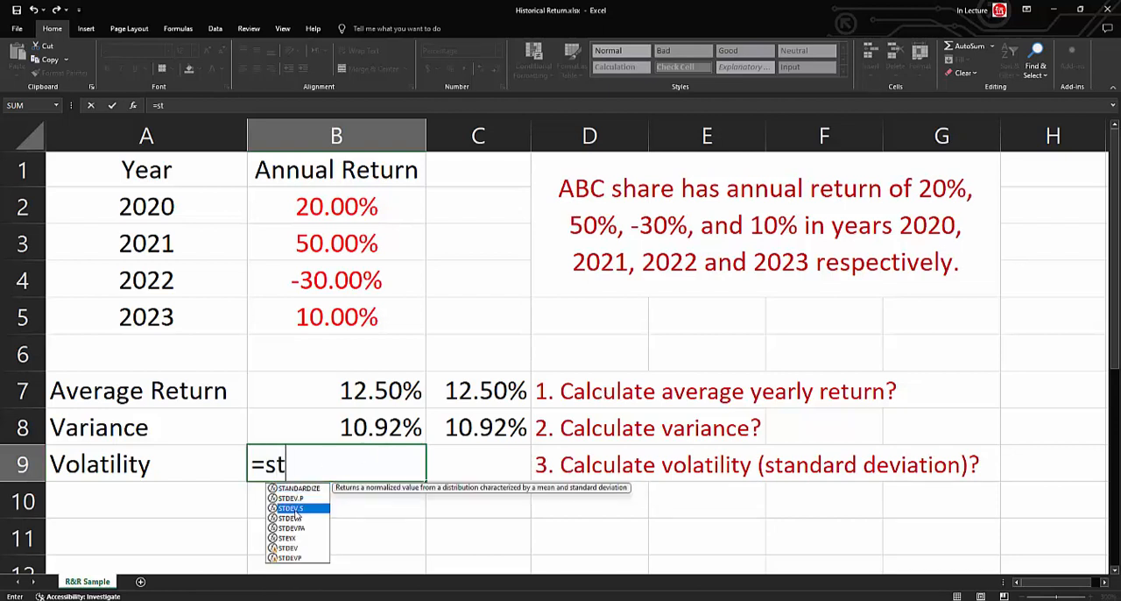
{"action": "double_click", "coordinate": [294, 509]}
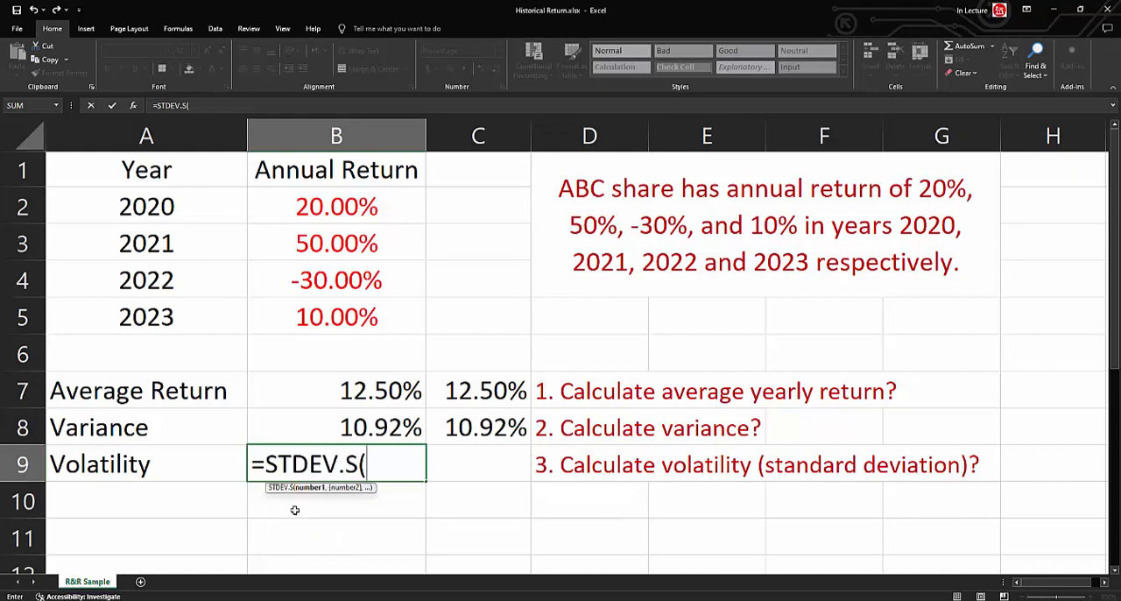
{"action": "left_click_drag", "start_coordinate": [341, 207], "coordinate": [338, 315]}
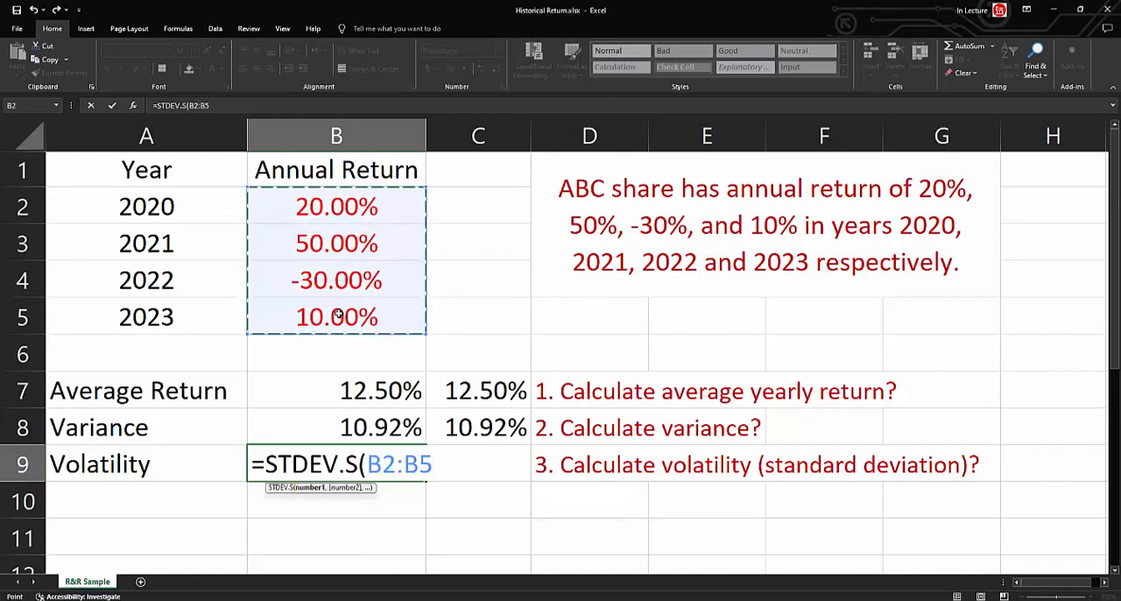
{"action": "type", "text": ")"}
{"action": "key", "text": "Return"}
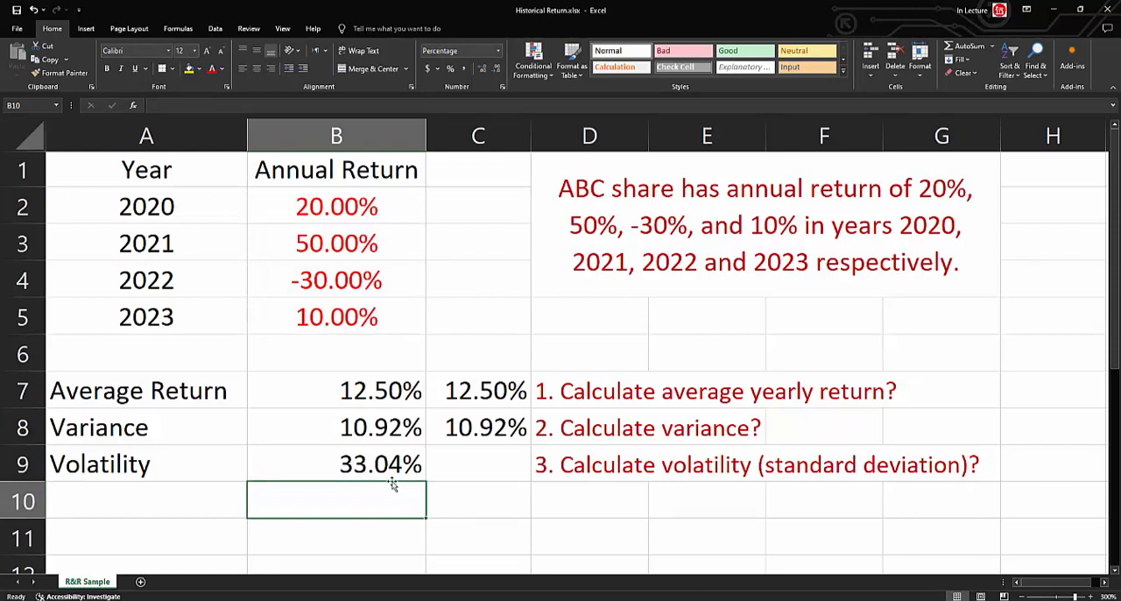
Calculate volatility manually in cell C9 as the square root of the variance, with the formula =SQRT(C8).
{"action": "left_click", "coordinate": [481, 461]}
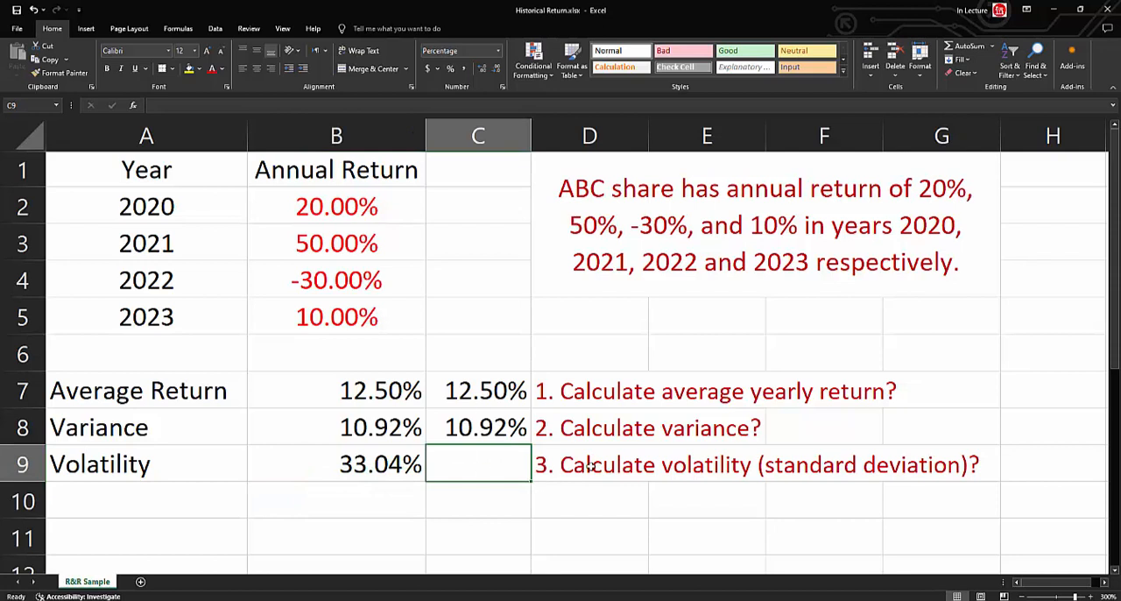
{"action": "type", "text": "="}
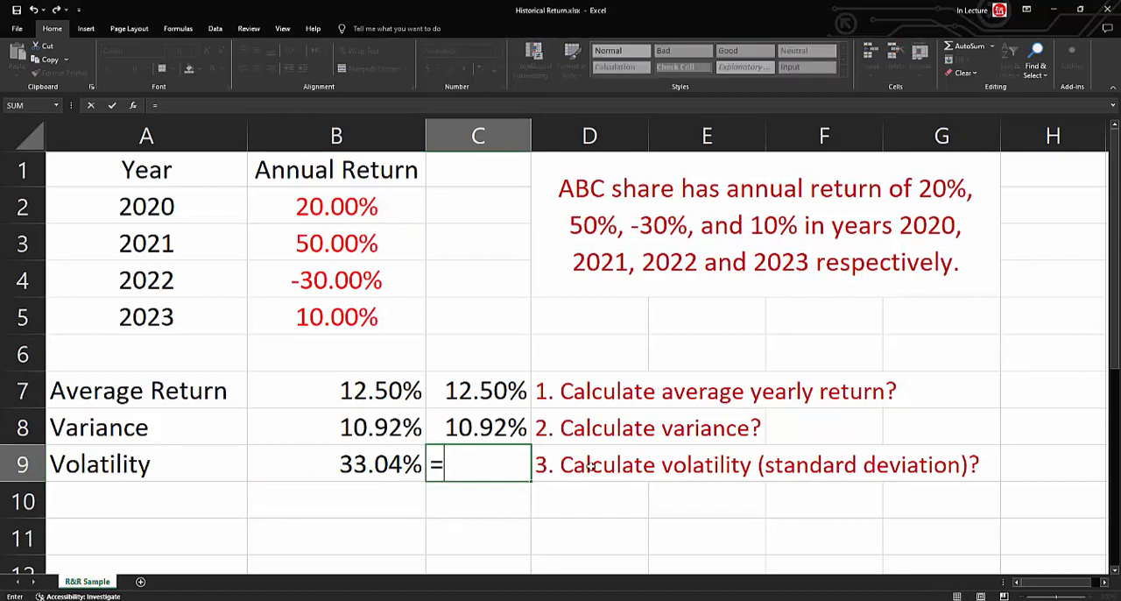
{"action": "type", "text": "sqrt("}
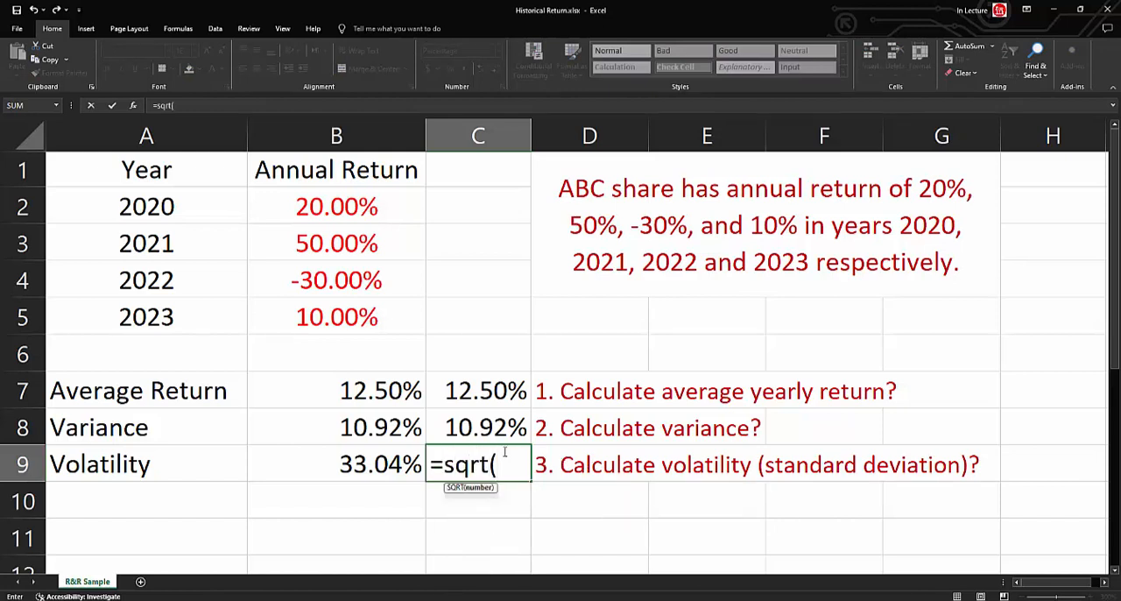
{"action": "left_click", "coordinate": [482, 426]}
{"action": "type", "text": ")"}
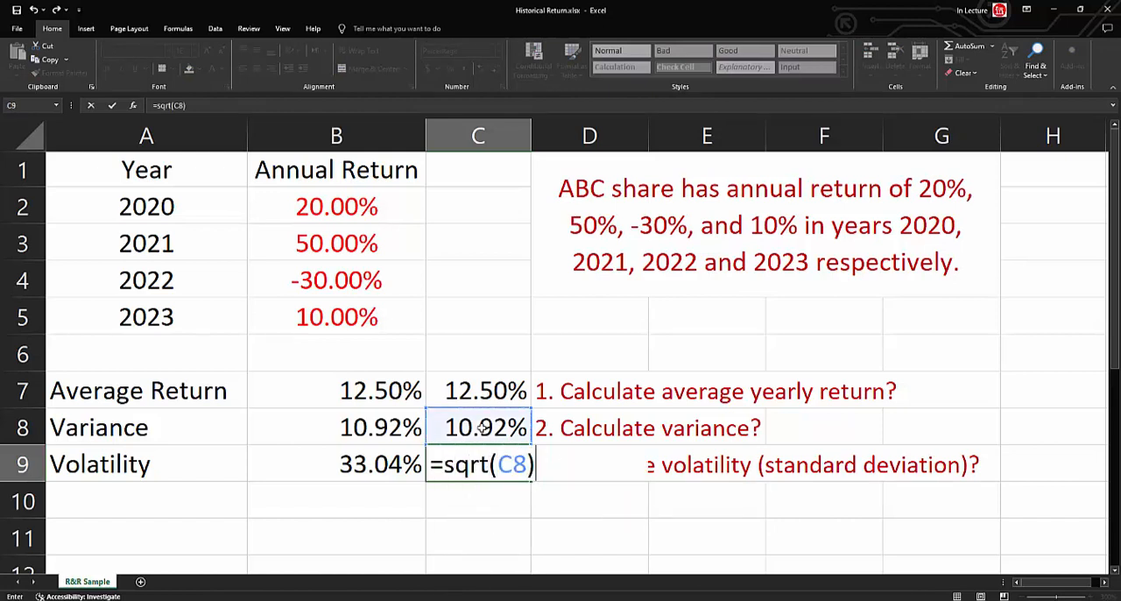
{"action": "key", "text": "Return"}
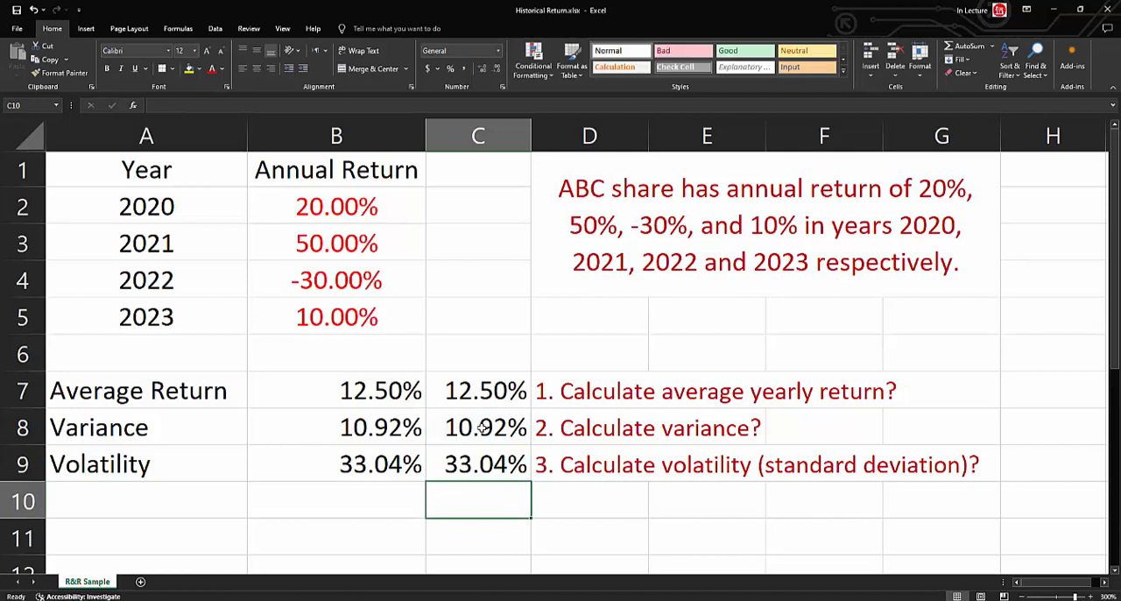